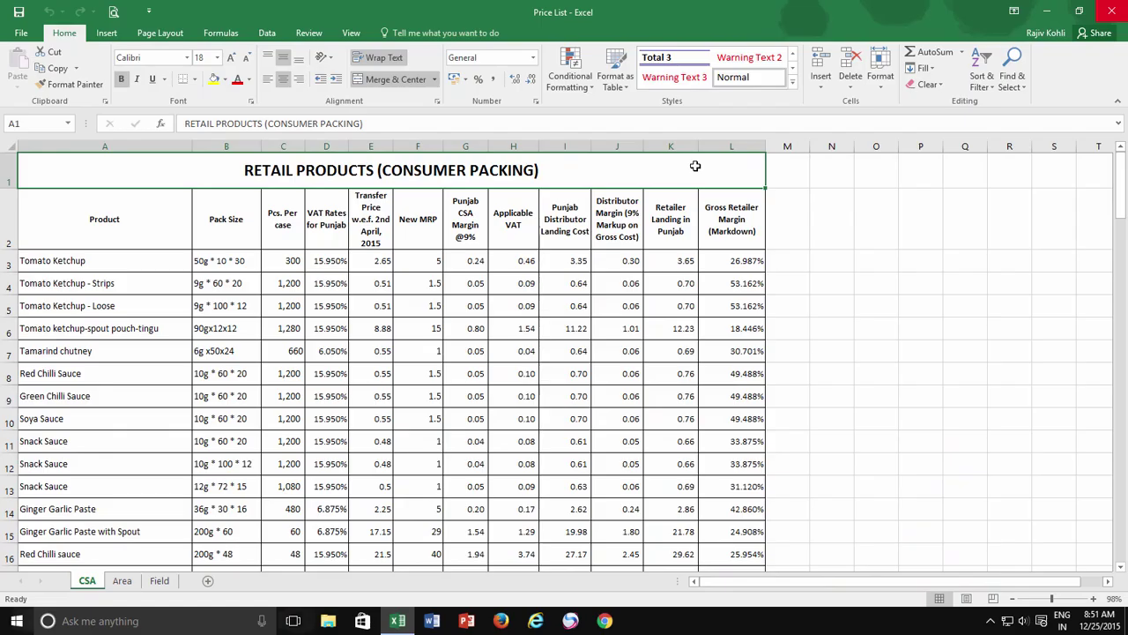
- Switch the ribbon to Page Layout to show the Price List workbook's page settings
click(159, 35)
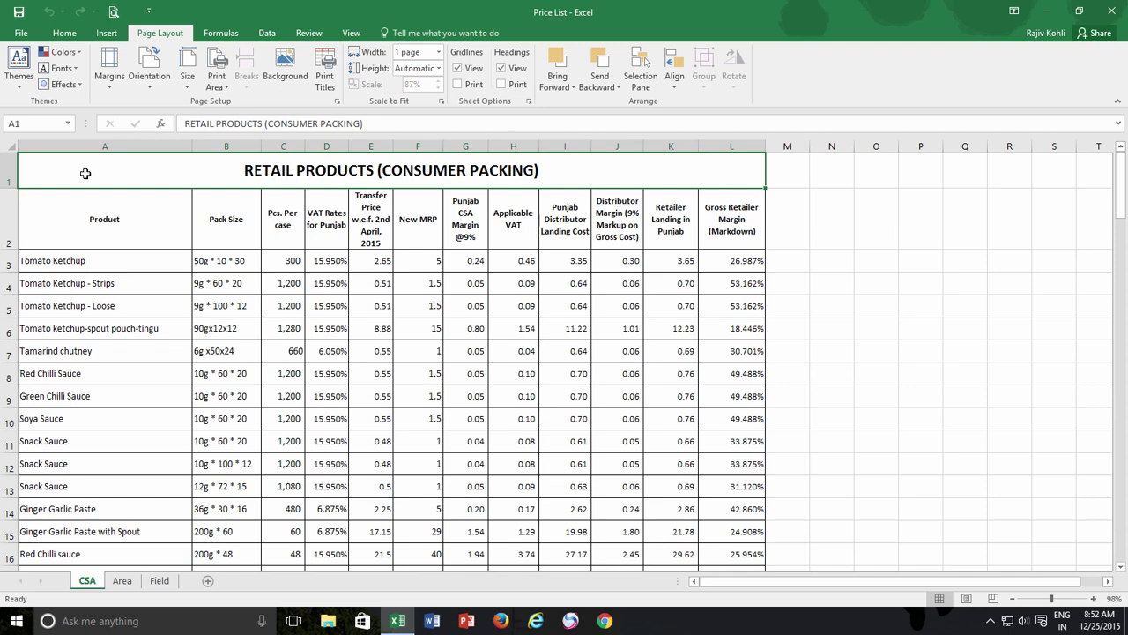
click(113, 12)
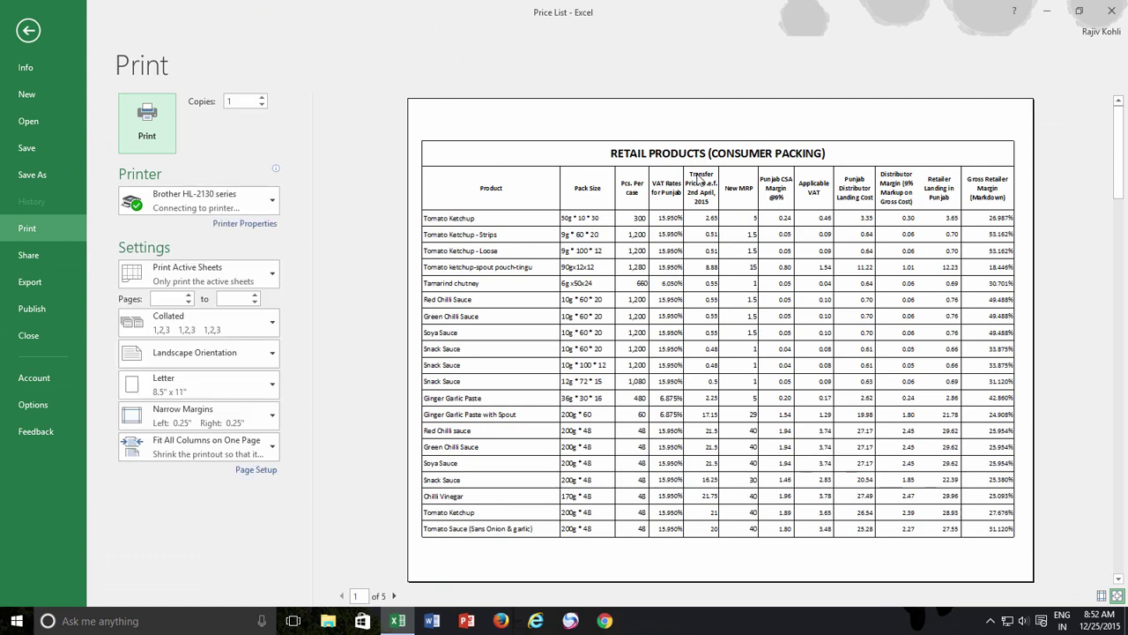
click(1117, 579)
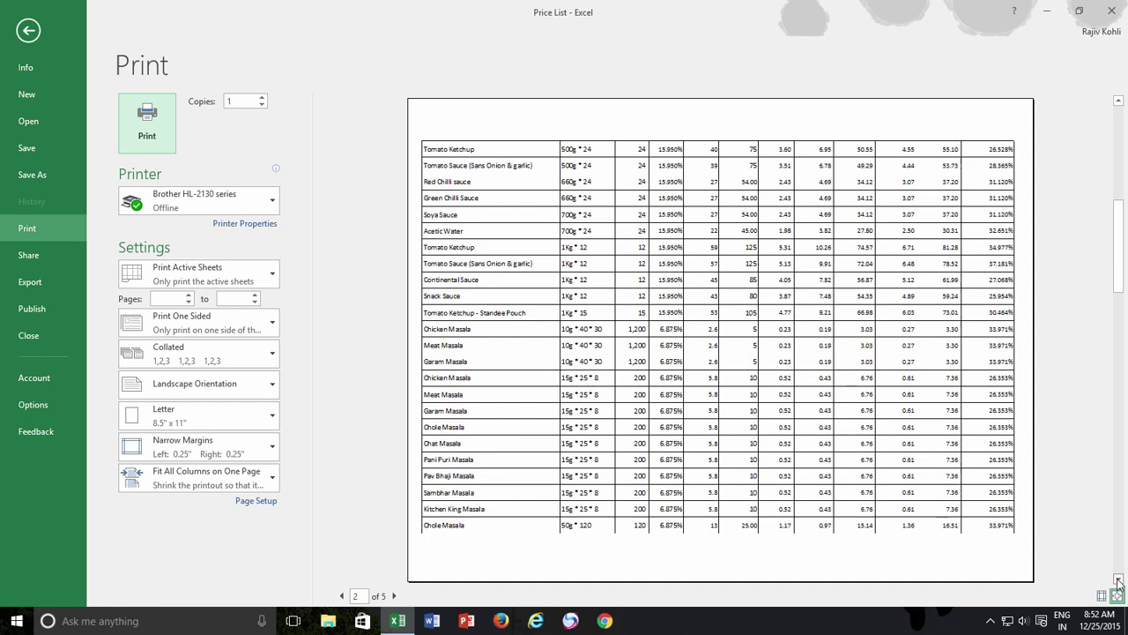
click(1118, 579)
click(1118, 579)
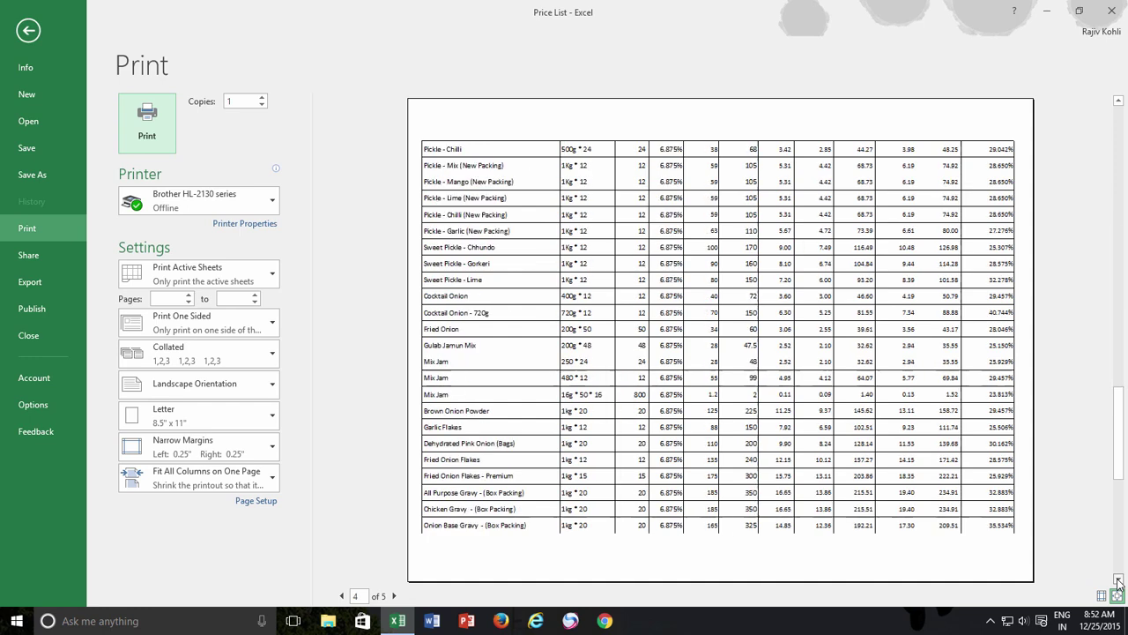
click(1118, 579)
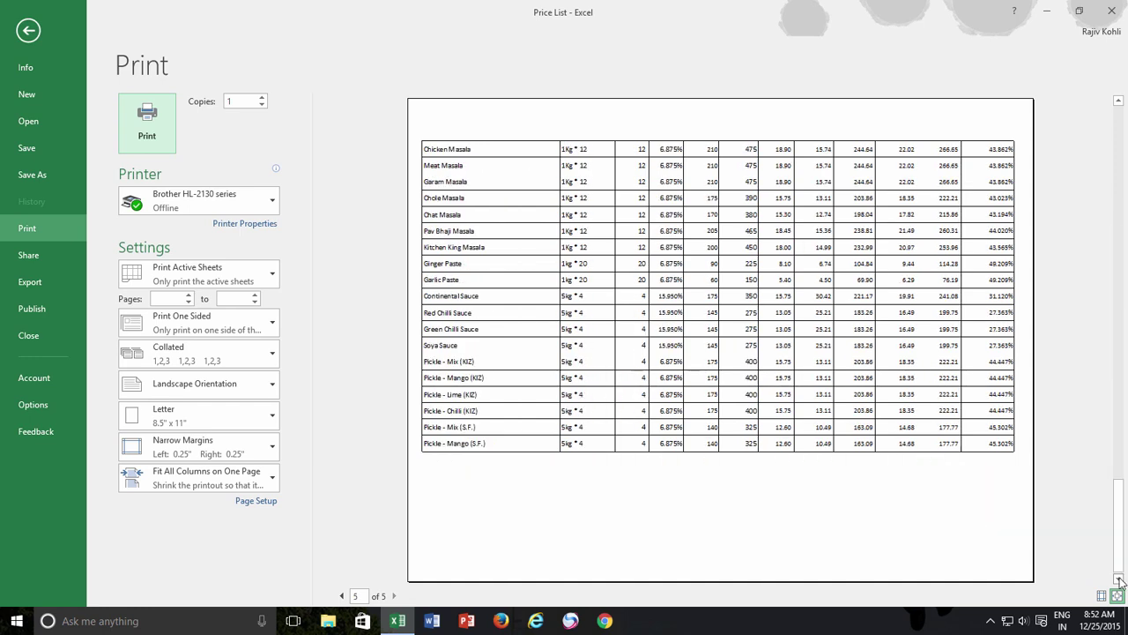
click(31, 32)
drag(3, 180, 5, 212)
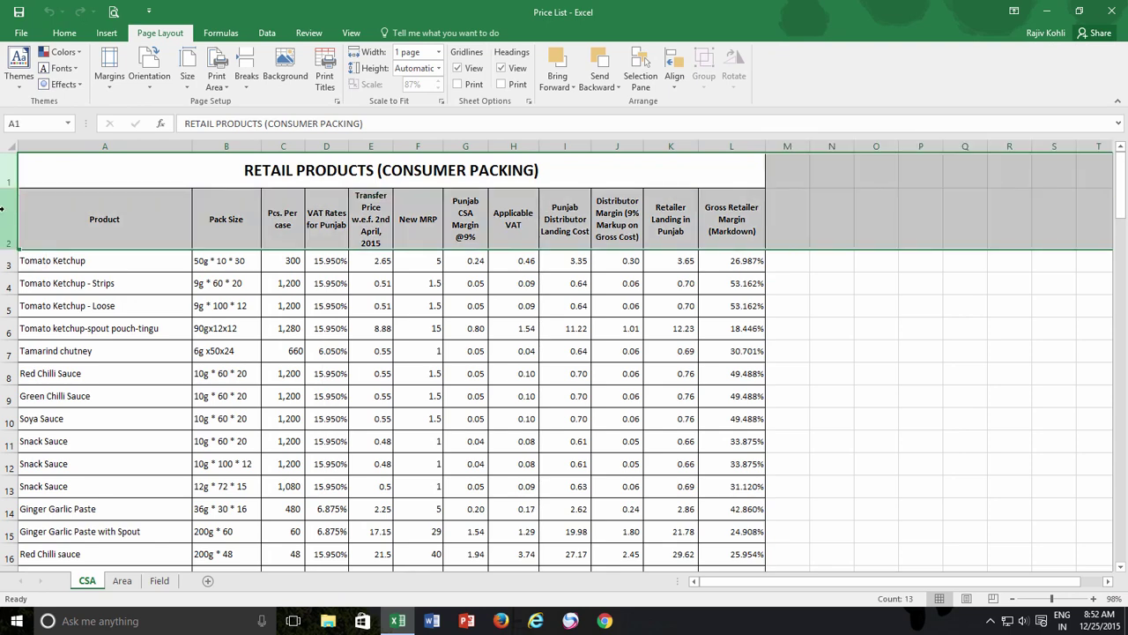
right_click(5, 212)
click(38, 236)
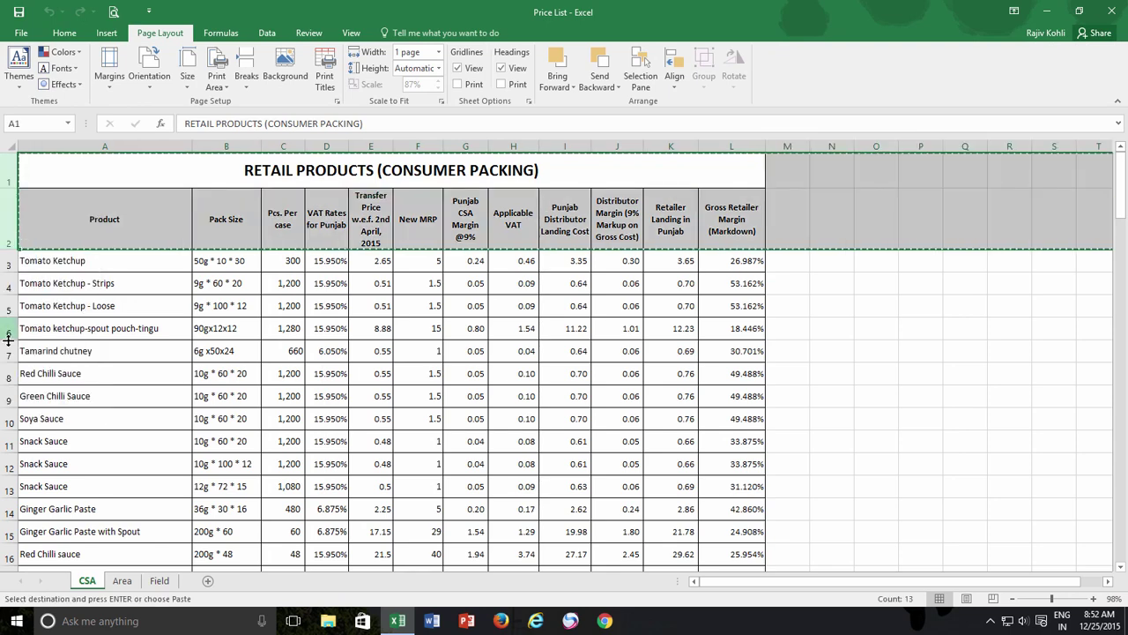
scroll(15, 353, down, 3)
scroll(14, 352, down, 2)
right_click(9, 323)
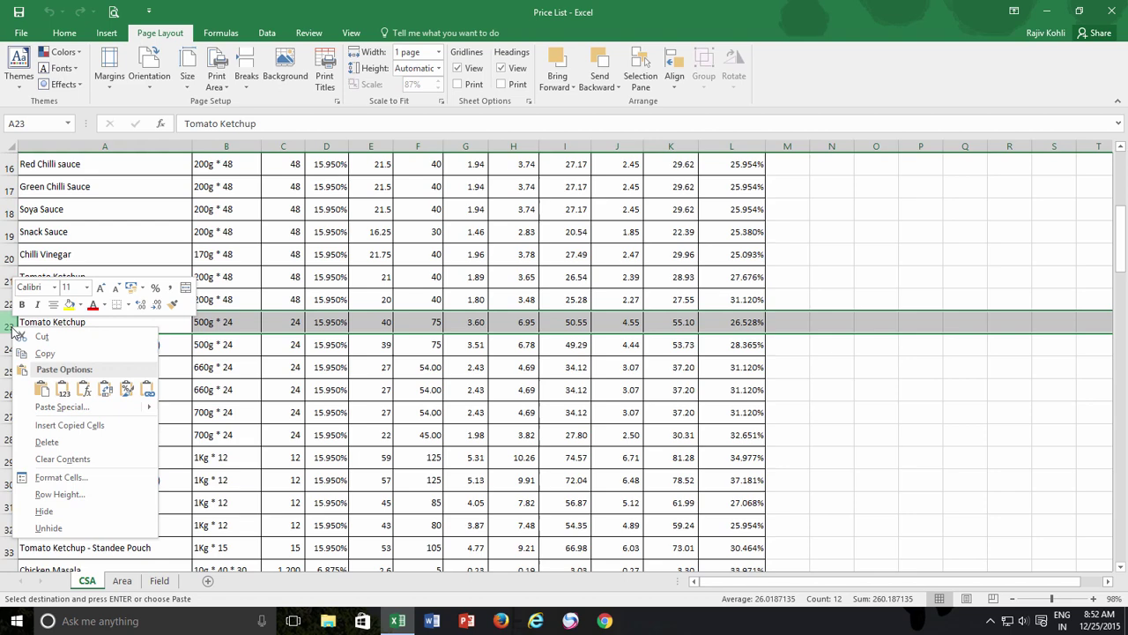
click(58, 426)
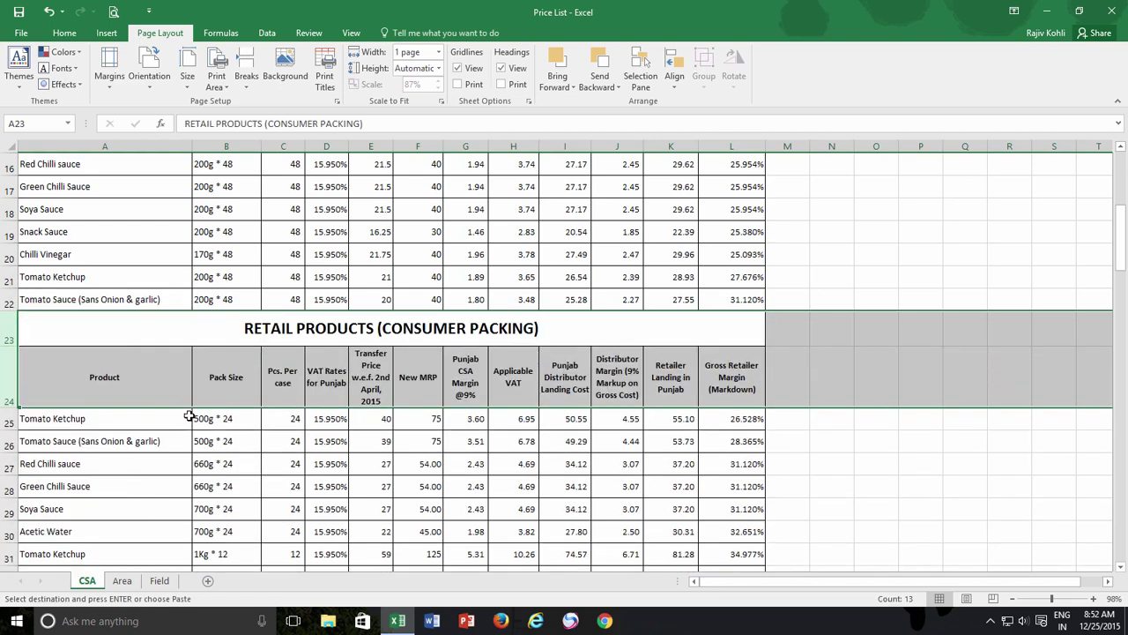
click(165, 437)
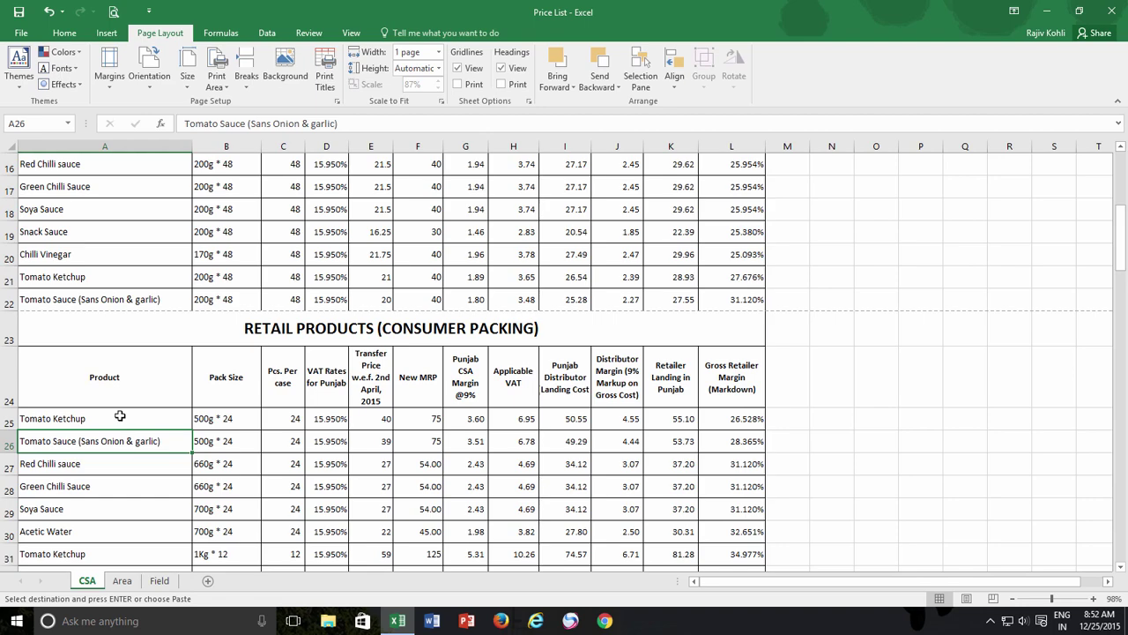
scroll(122, 415, down, 1)
scroll(118, 411, down, 4)
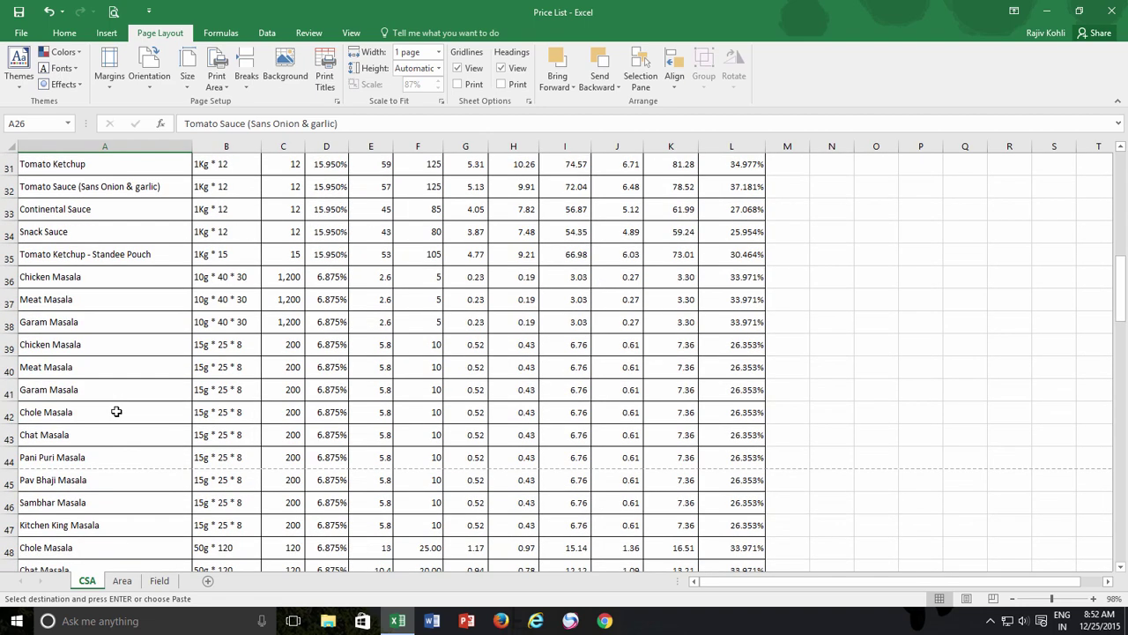
right_click(6, 480)
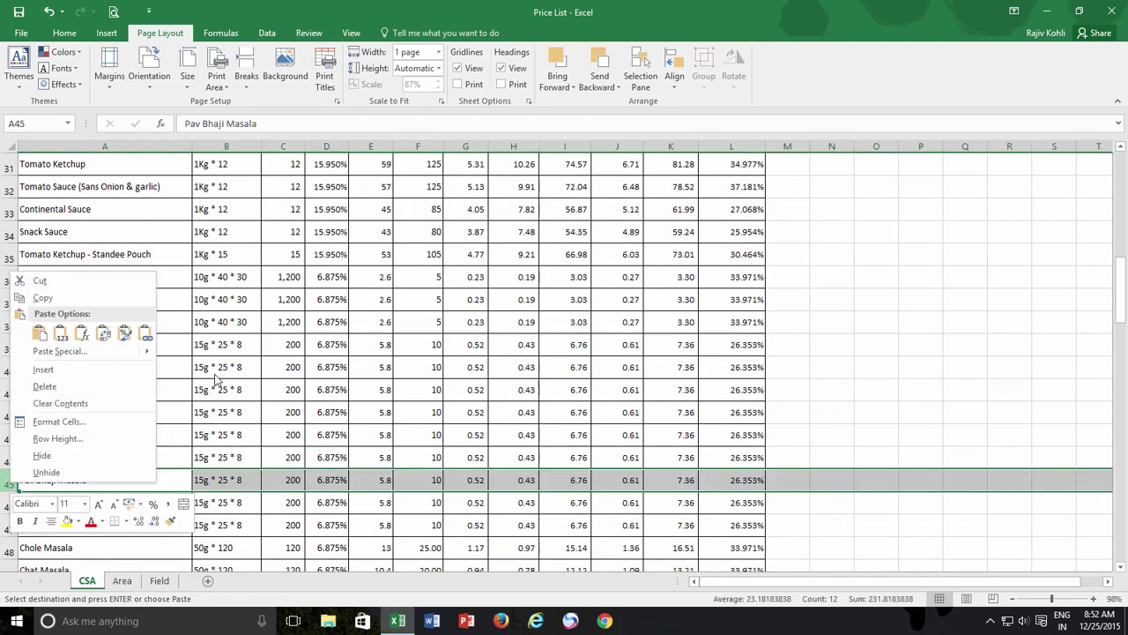
key(Escape)
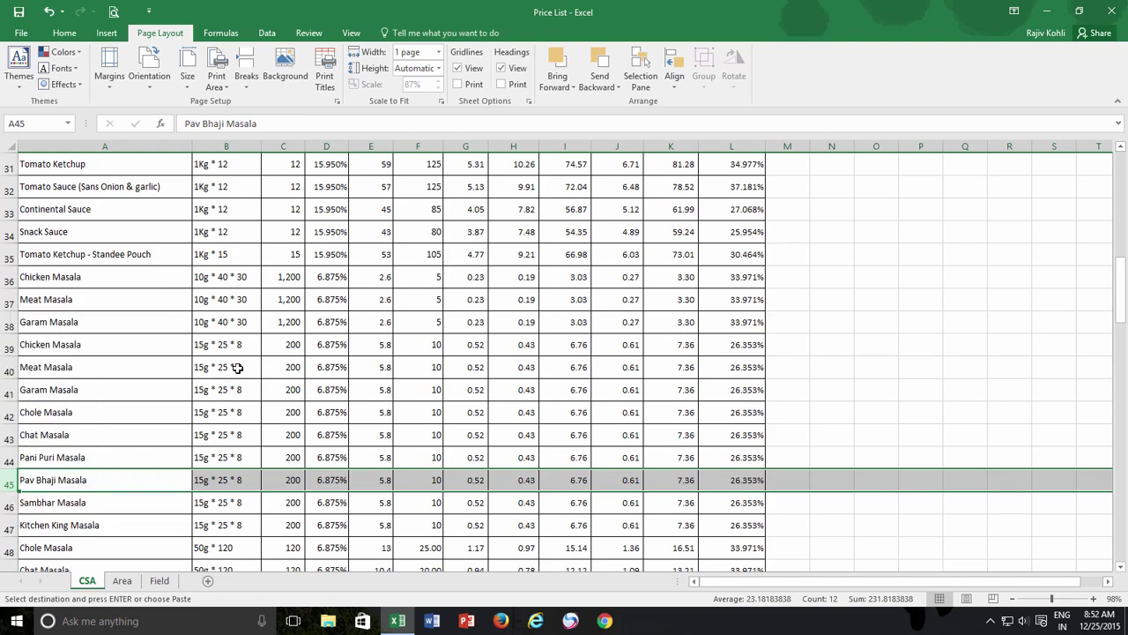
scroll(102, 362, up, 4)
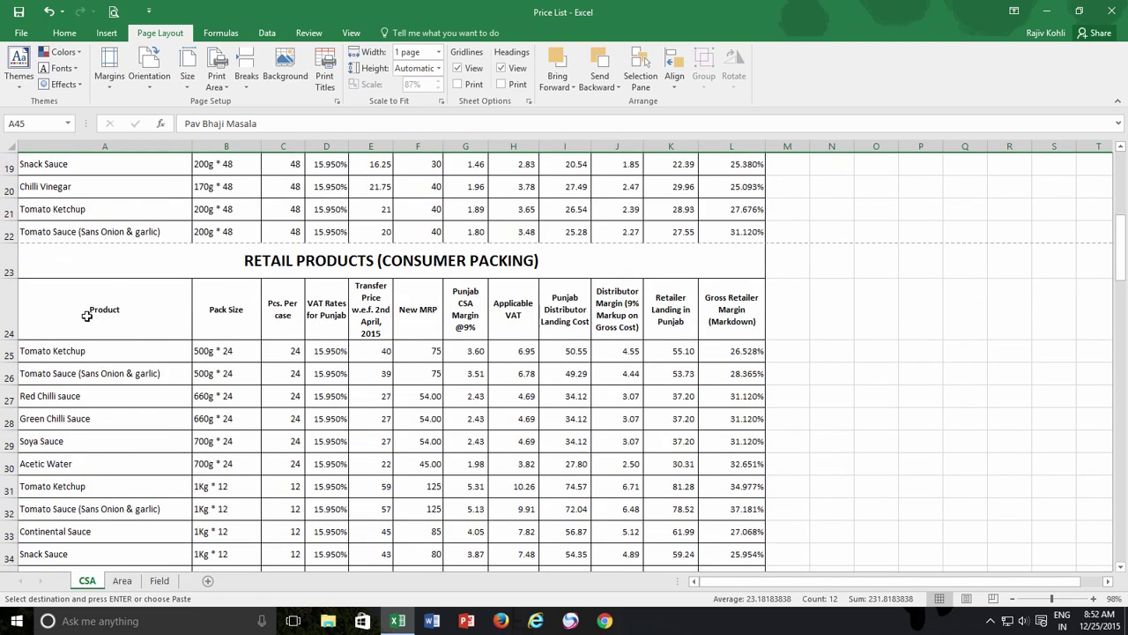
scroll(83, 317, up, 2)
drag(14, 309, 11, 346)
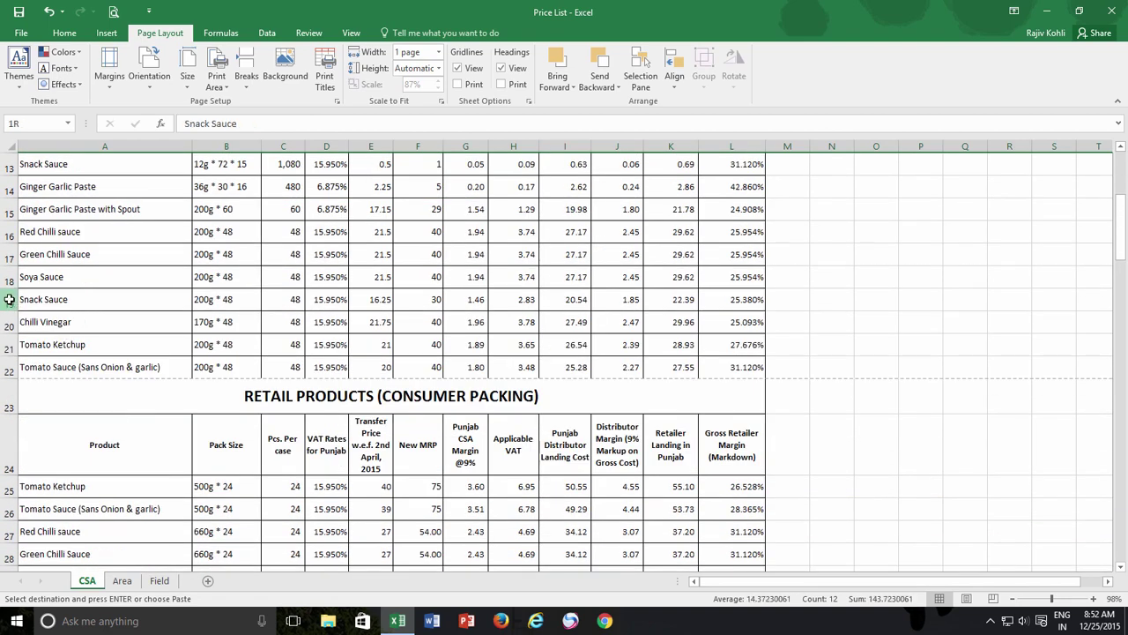
right_click(10, 348)
click(38, 444)
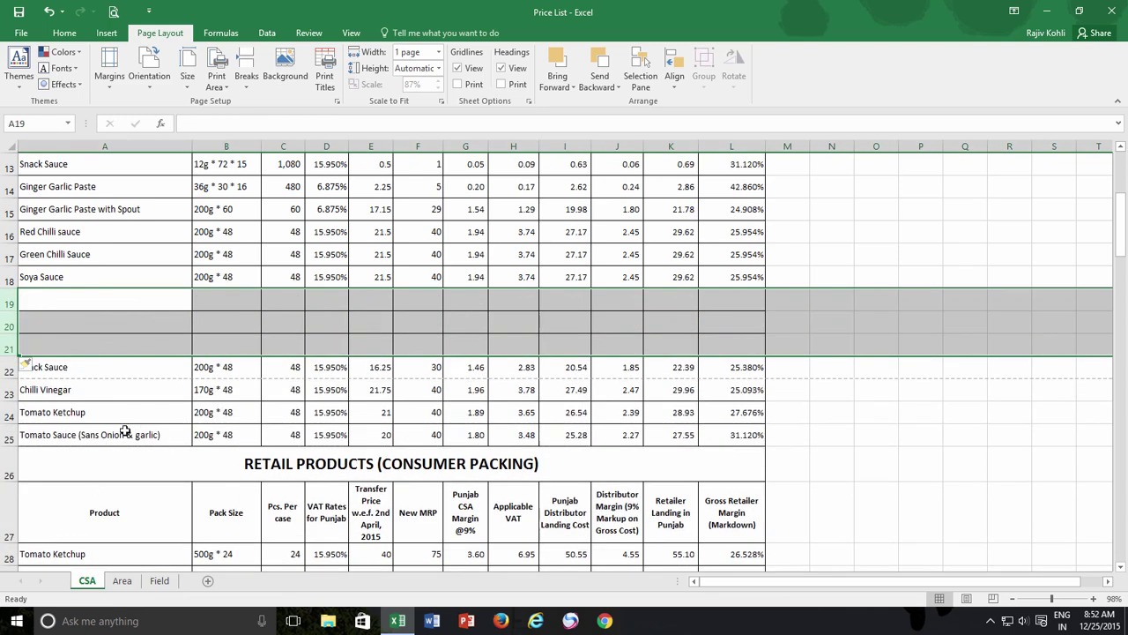
click(99, 453)
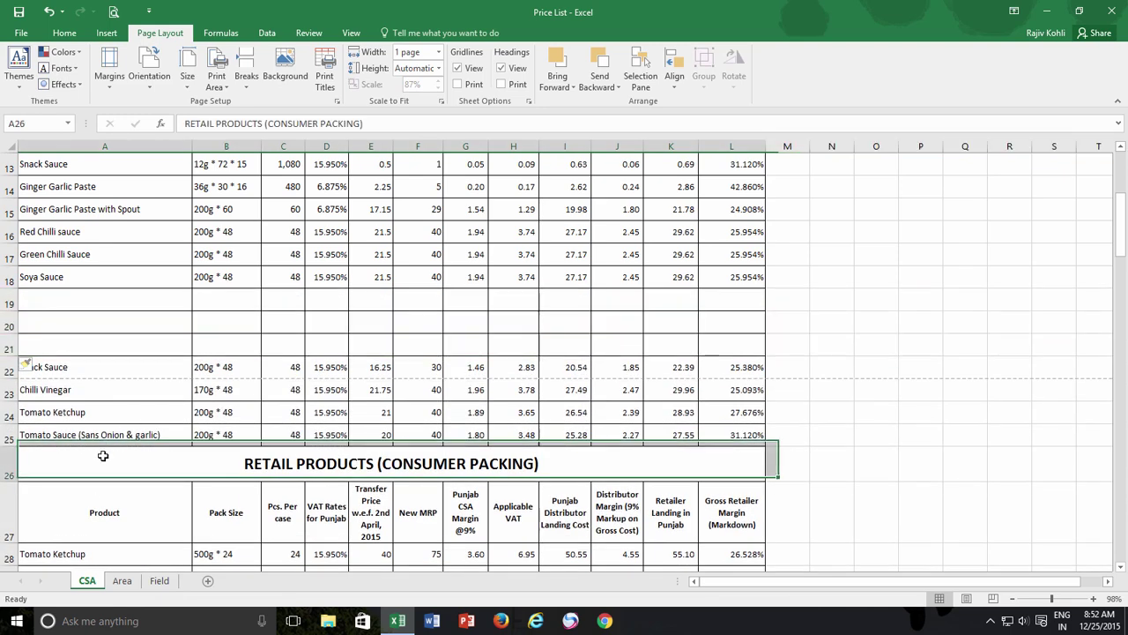
click(49, 13)
click(48, 12)
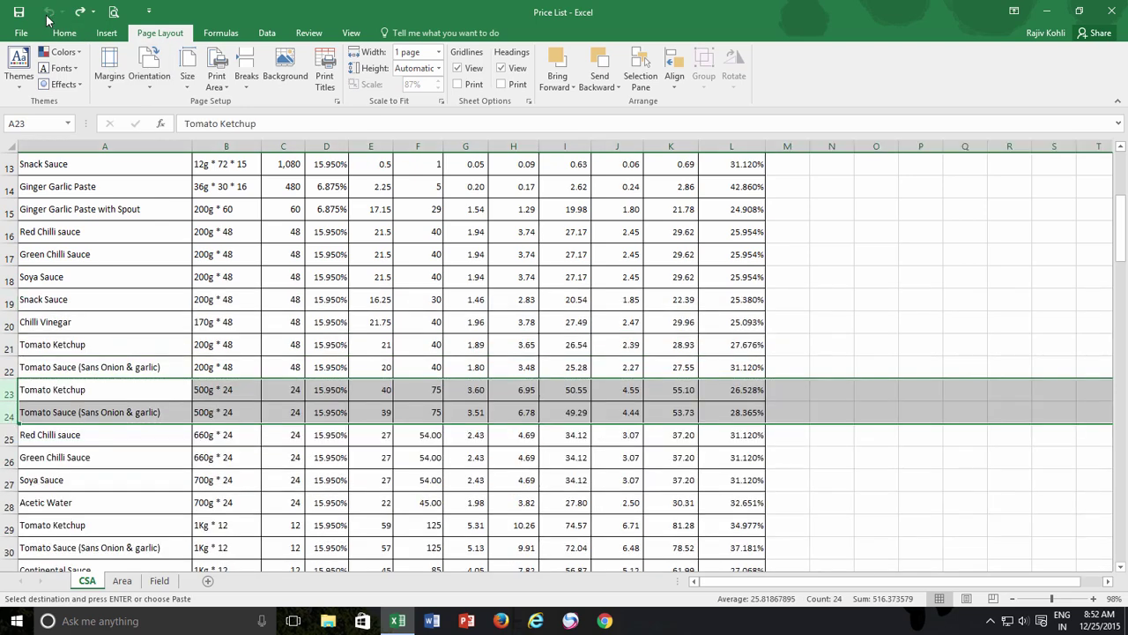
- Finish restoring the CSA table's original rows, then start entering Print Titles rows to repeat at top
click(62, 273)
scroll(83, 242, up, 4)
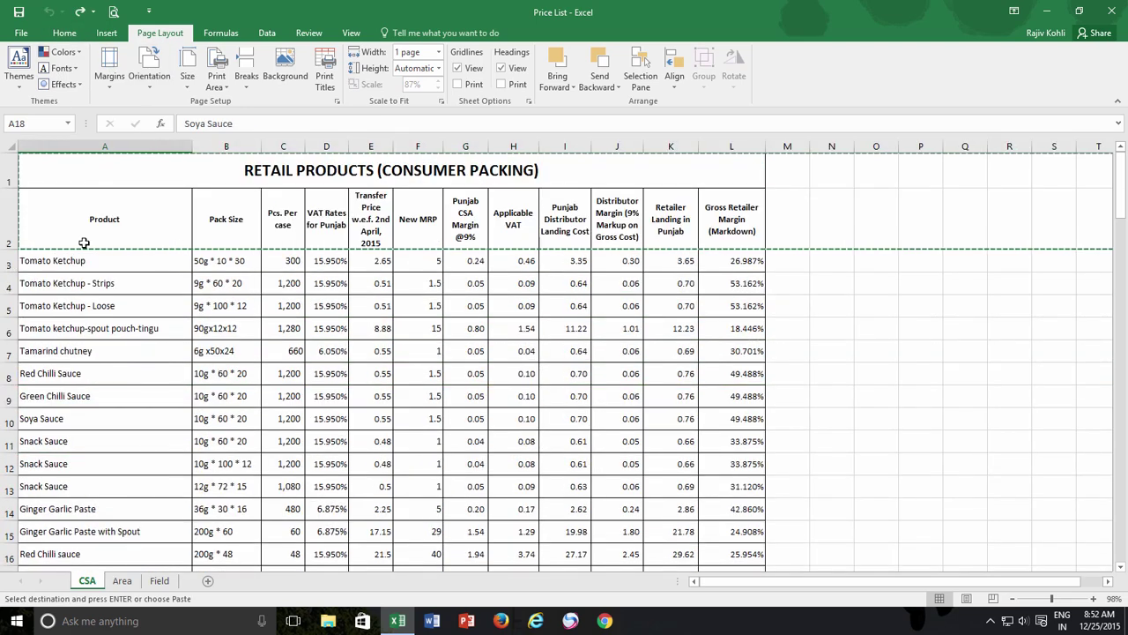
click(325, 84)
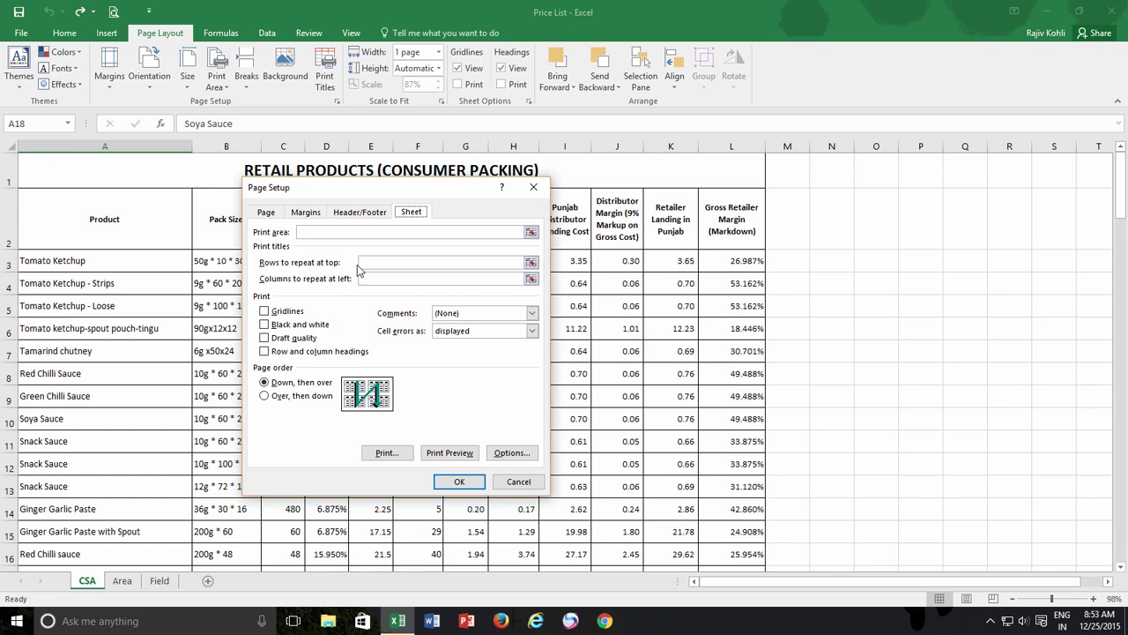
click(371, 262)
click(372, 263)
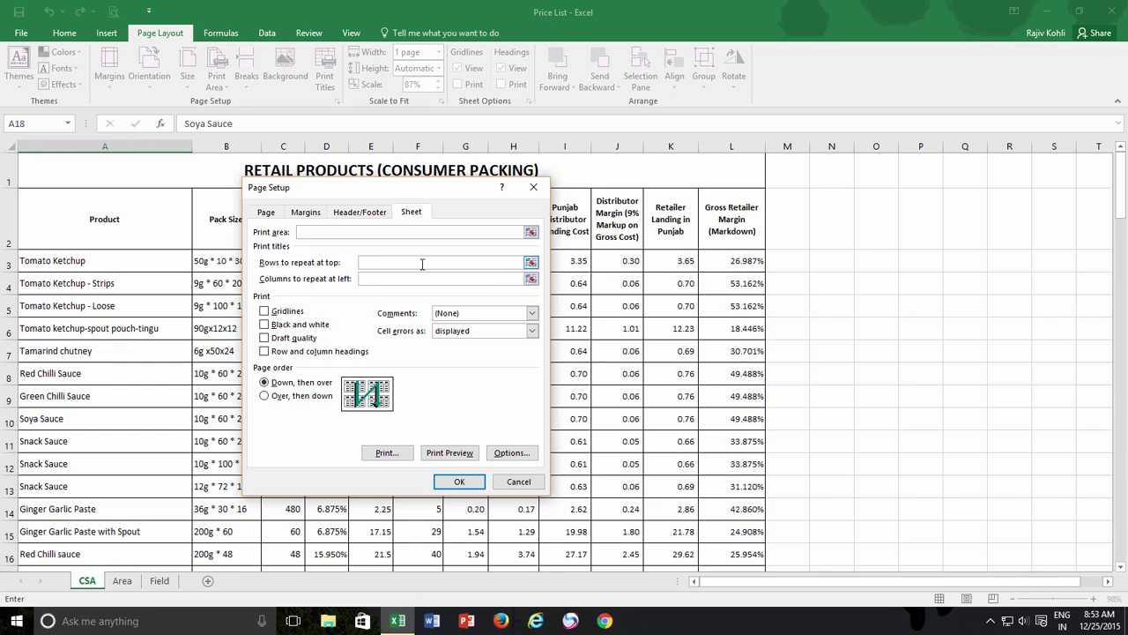
- Fill Rows to repeat at top with $1:$2 by selecting rows 1–2 on the CSA sheet
click(530, 266)
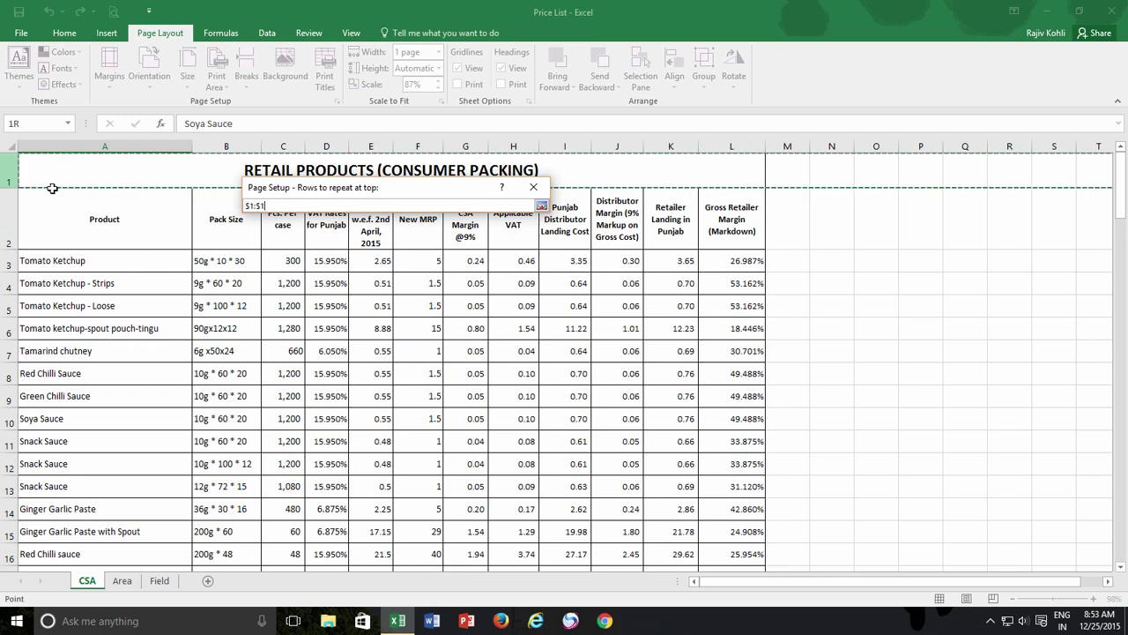
drag(50, 169, 19, 242)
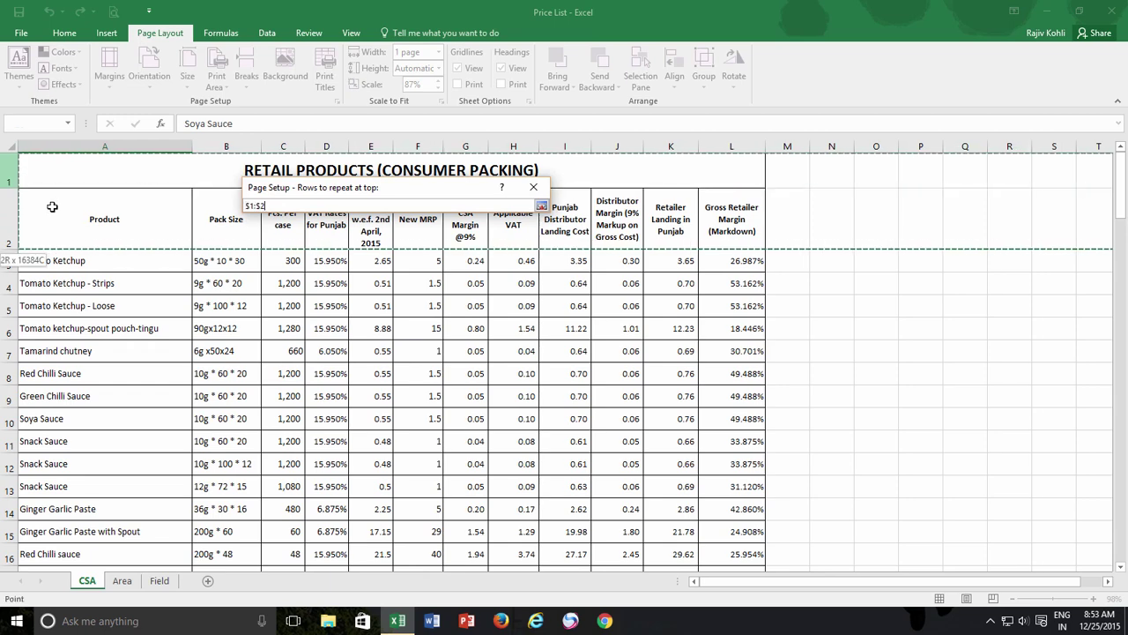
click(541, 206)
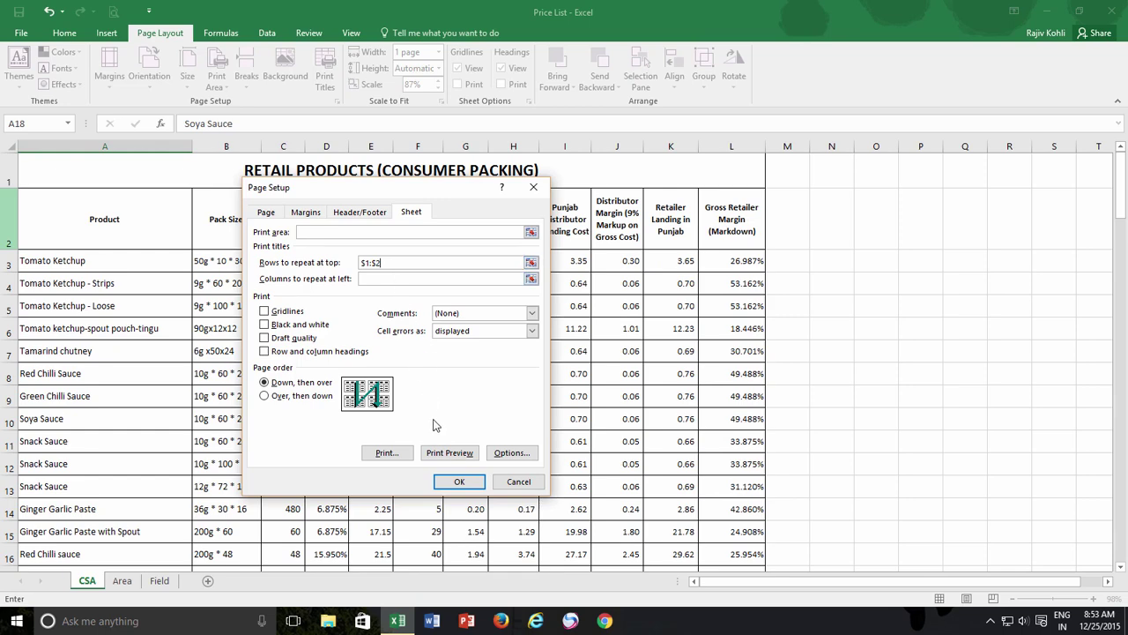
- Confirm rows 1–2 as the CSA print titles and scroll through the worksheet
click(451, 483)
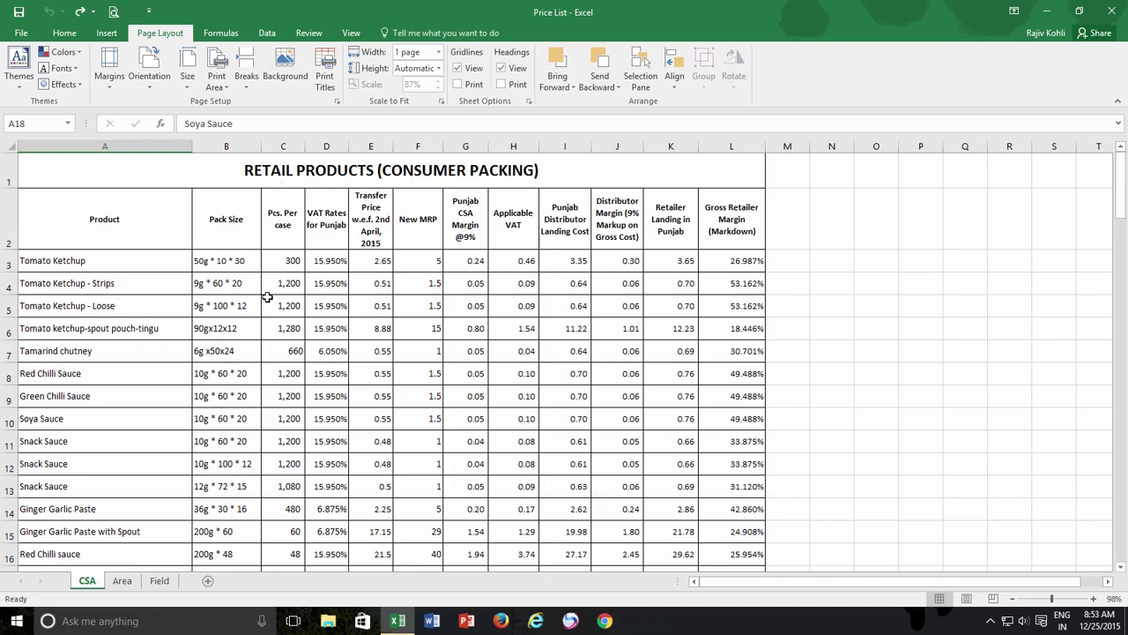
scroll(272, 316, down, 3)
scroll(271, 318, down, 2)
scroll(271, 317, down, 1)
scroll(271, 319, down, 4)
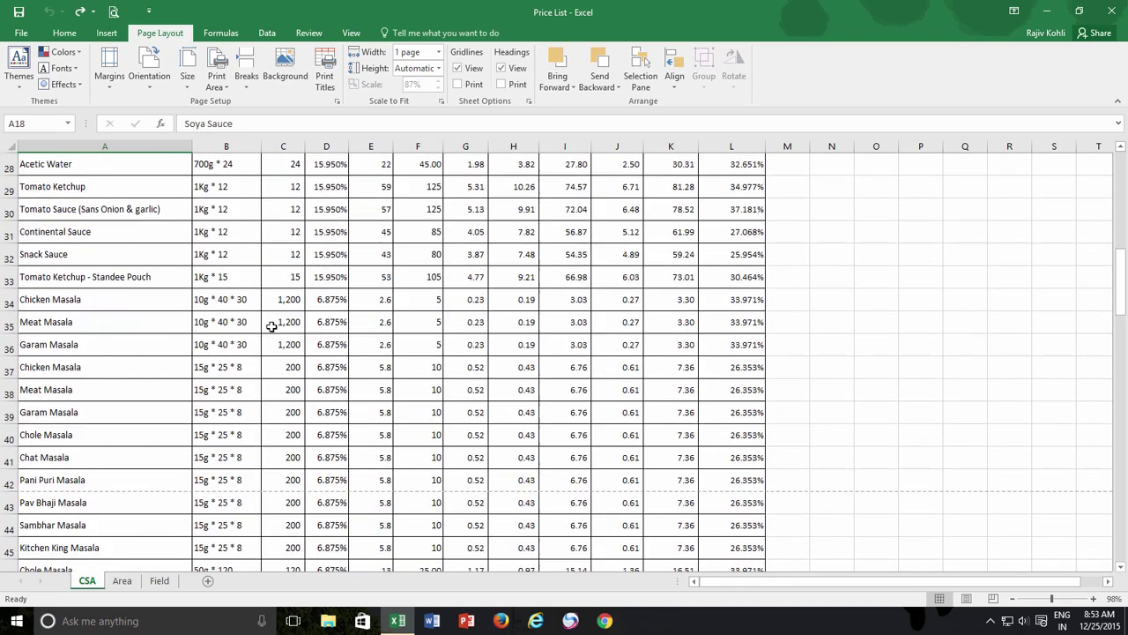
scroll(271, 322, down, 4)
scroll(272, 326, up, 7)
scroll(271, 323, up, 2)
scroll(271, 322, up, 4)
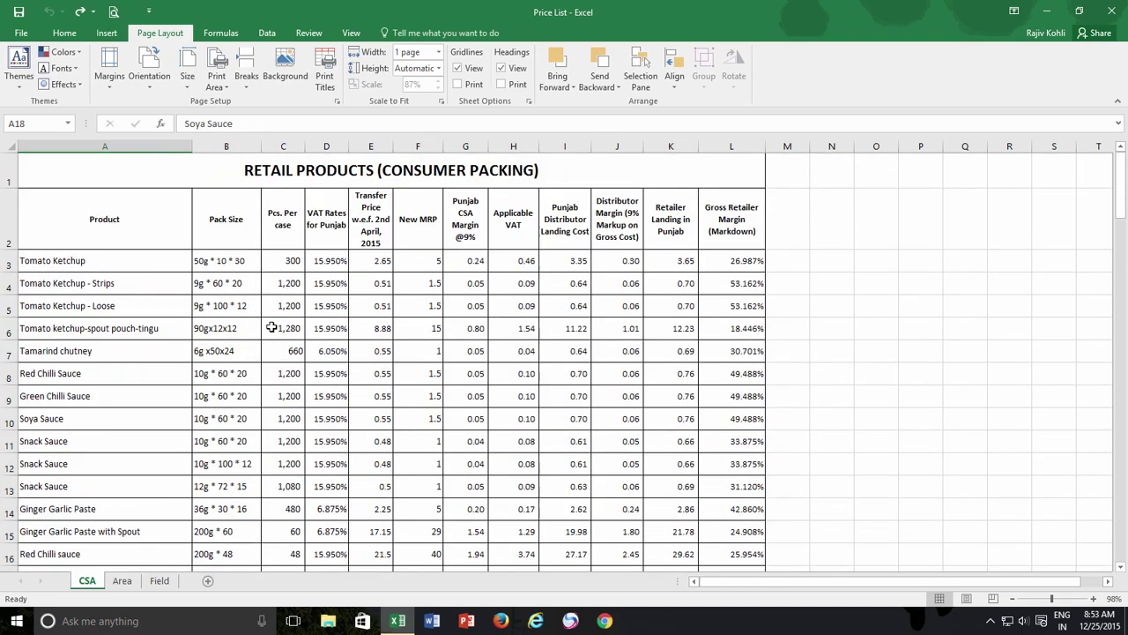
- Preview all six CSA pages, checking the Retail Products title and headers repeat
click(114, 11)
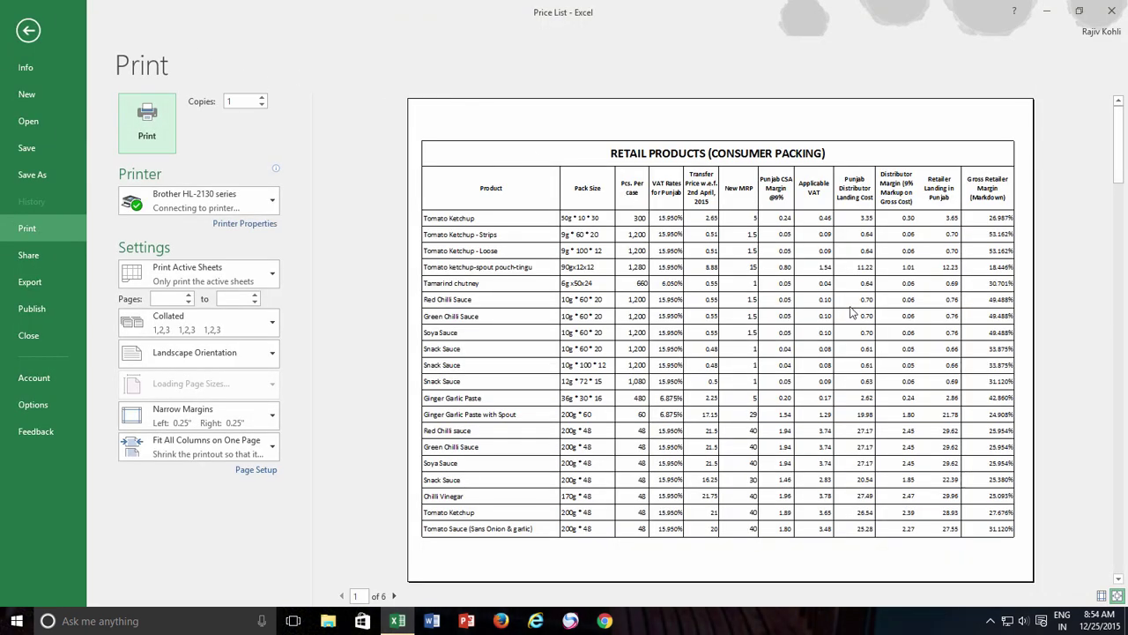
click(1118, 579)
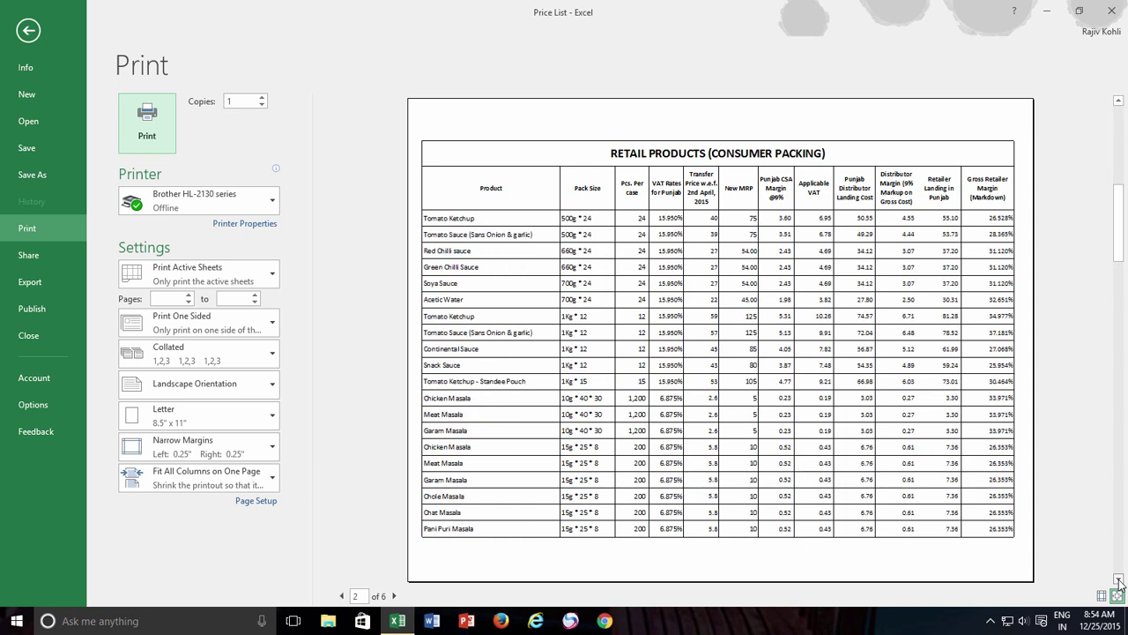
click(1118, 579)
click(1119, 579)
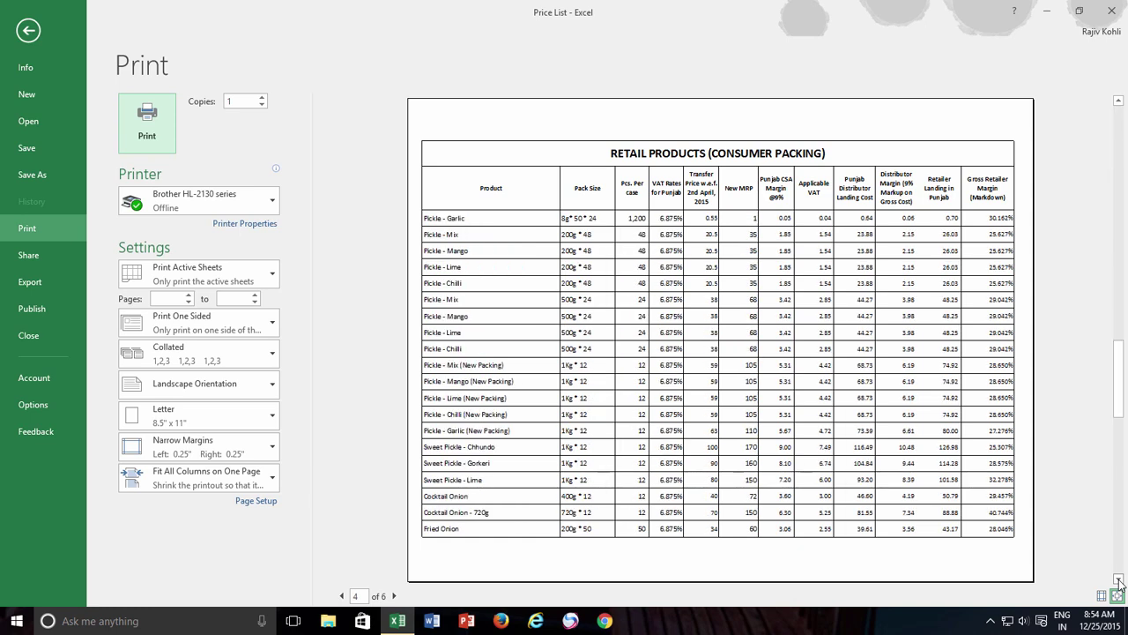
click(1118, 579)
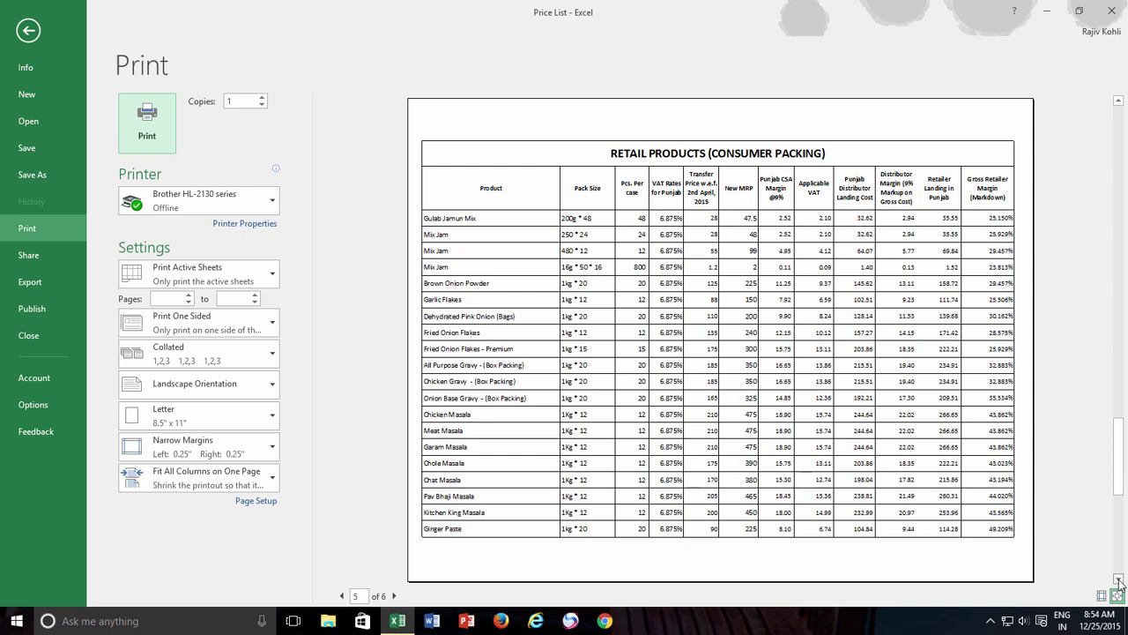
click(1118, 579)
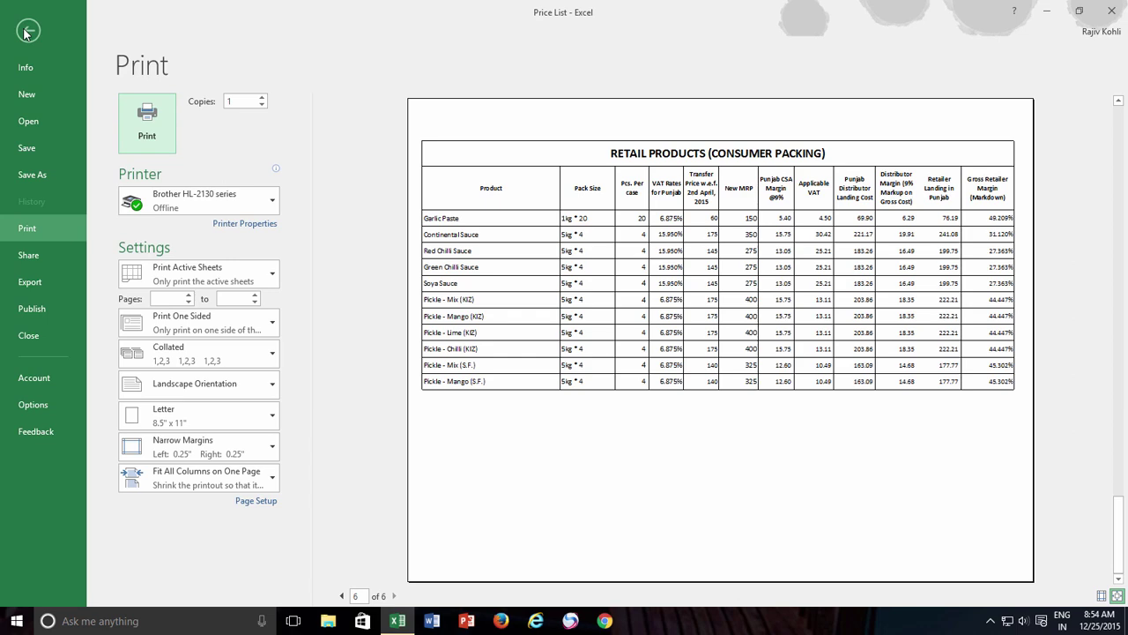
- Exit the preview and review the CSA header row, column A products and column B pack sizes
click(27, 32)
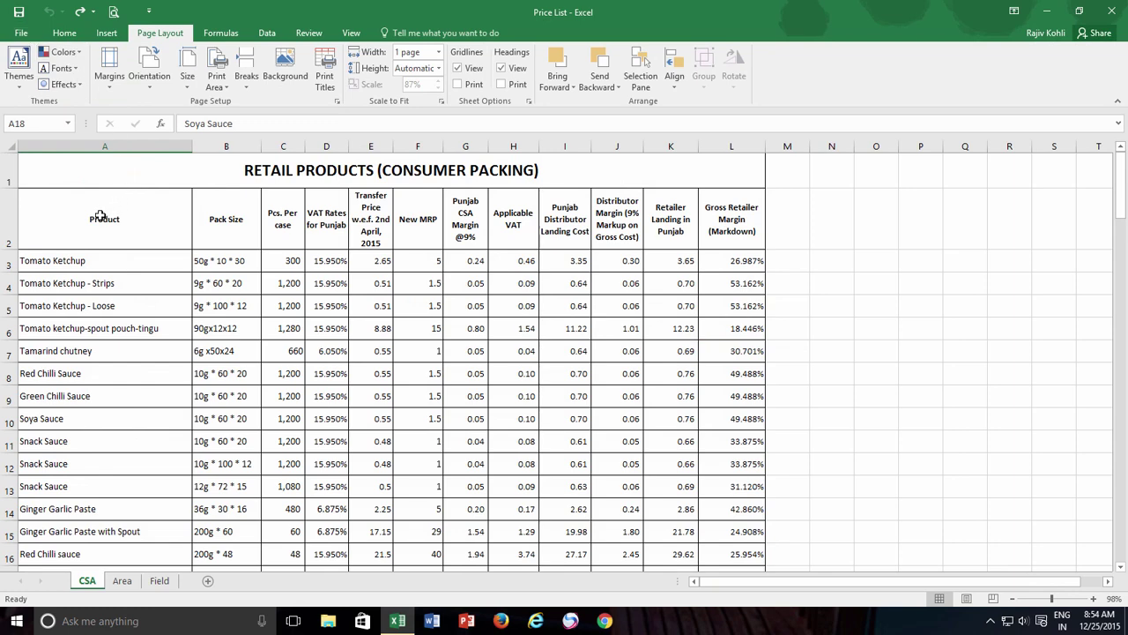
click(167, 218)
drag(167, 218, 731, 219)
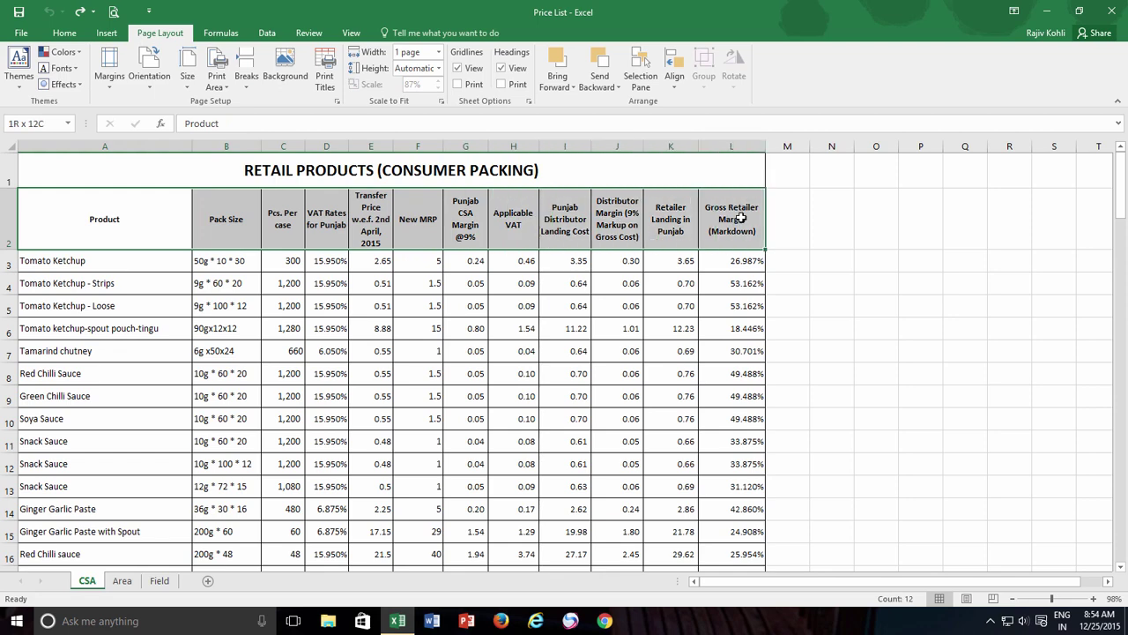
click(118, 259)
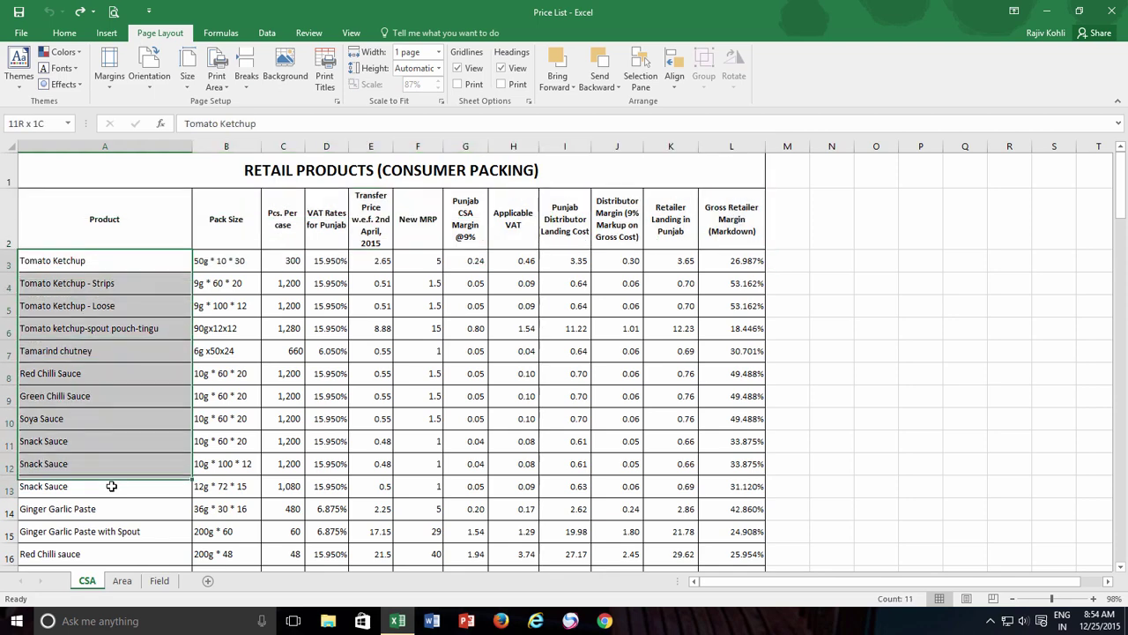
drag(112, 486, 112, 486)
drag(226, 258, 236, 463)
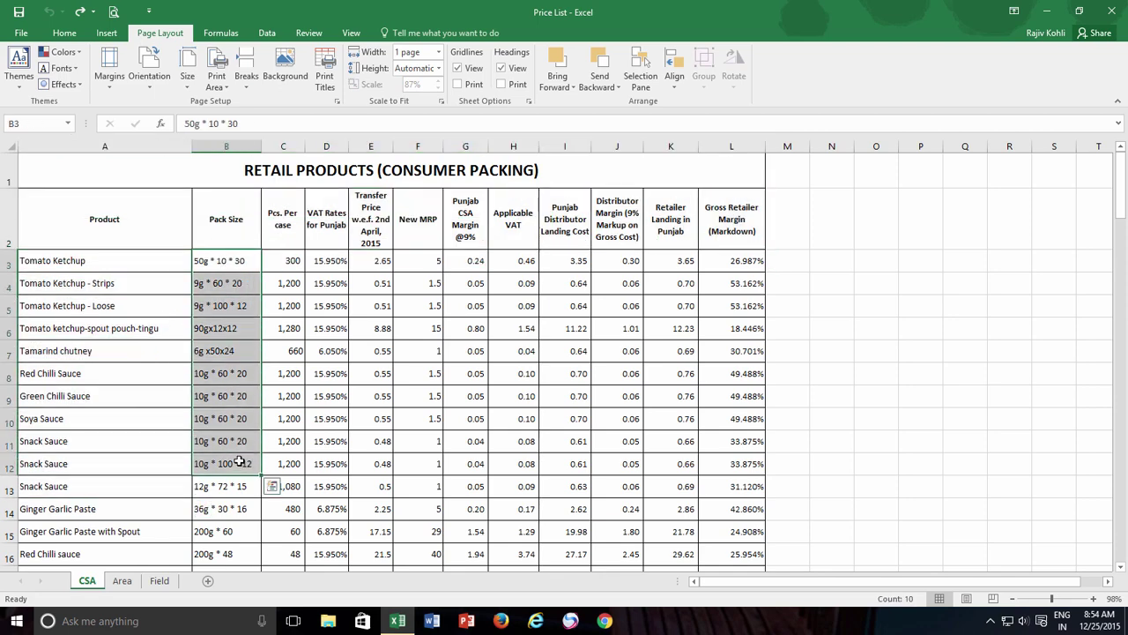
click(223, 264)
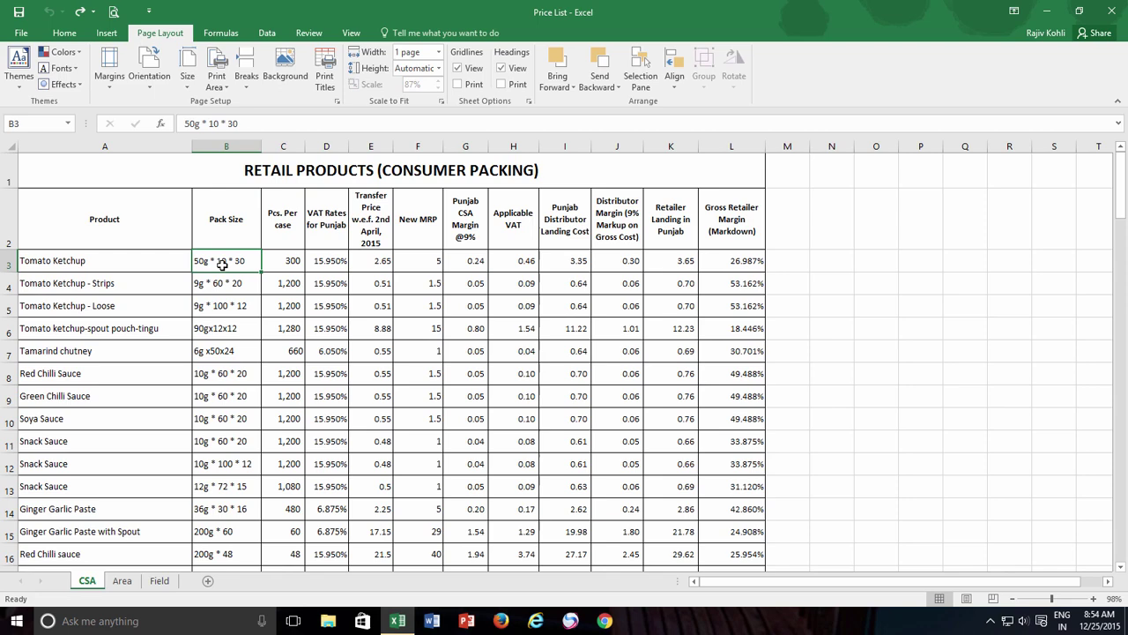
- Open the Area sheet and review its column A labels and the products across rows 1–2
click(122, 581)
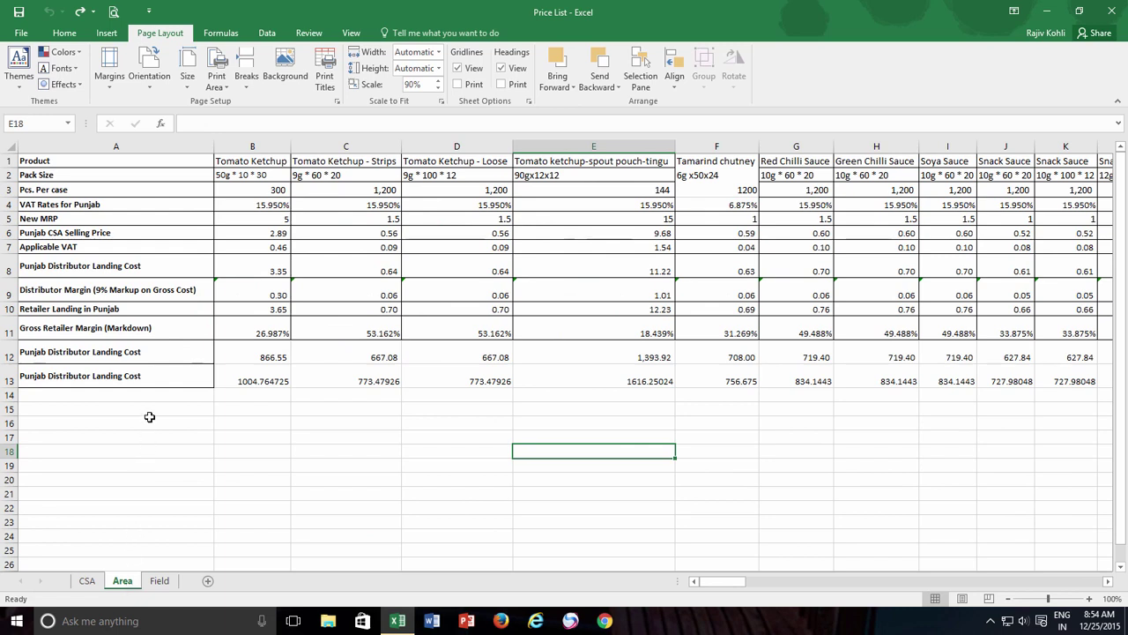
drag(111, 161, 92, 377)
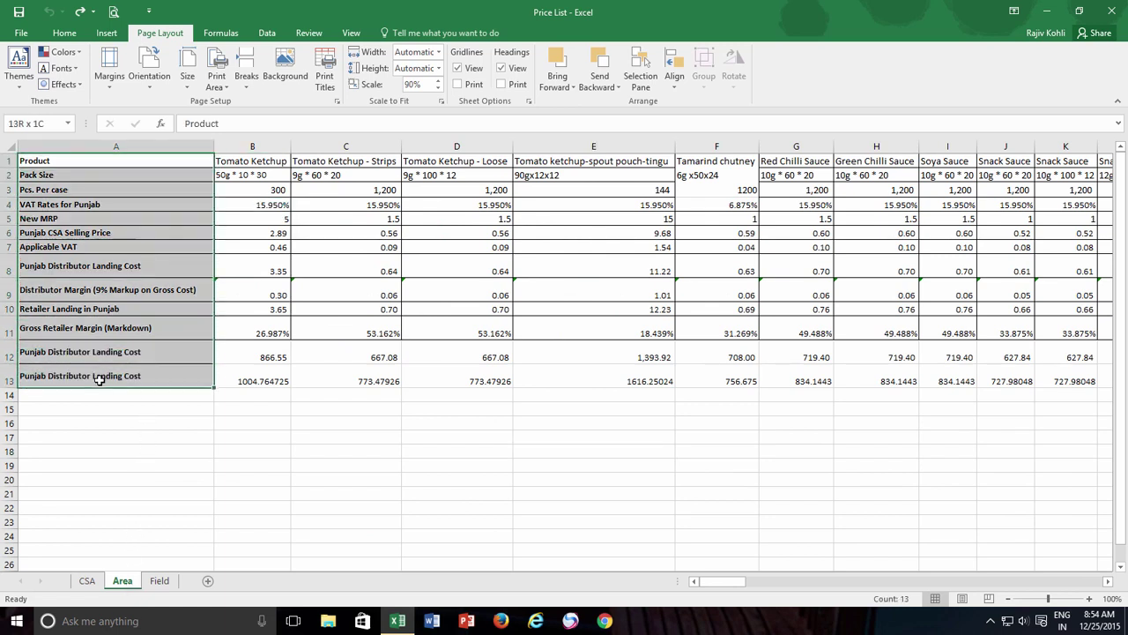
drag(247, 162, 593, 162)
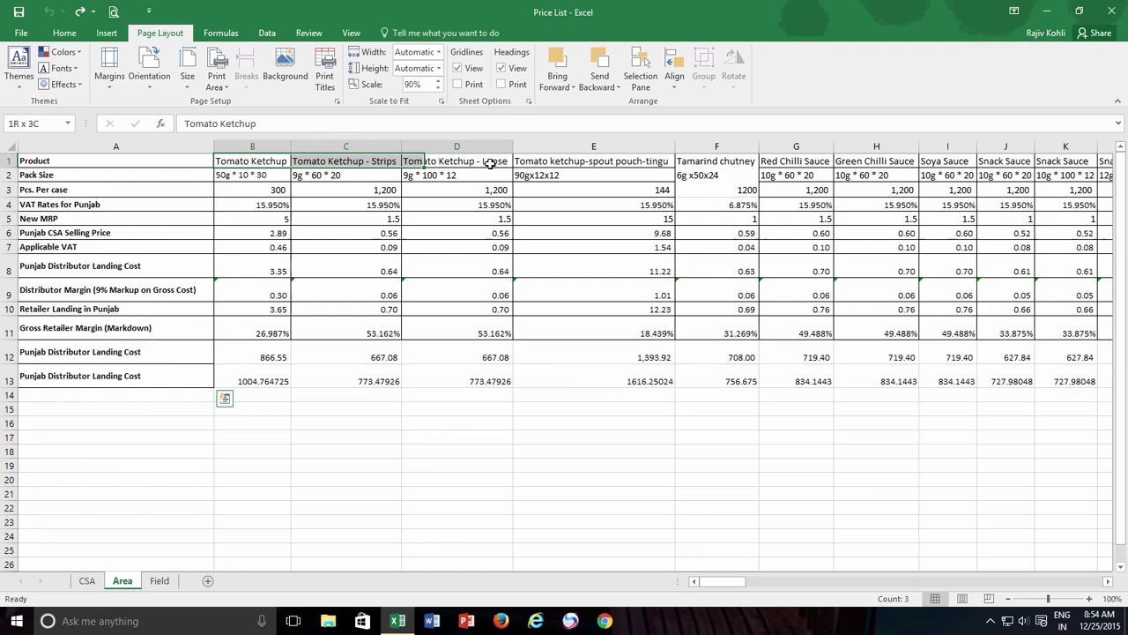
drag(254, 175, 656, 175)
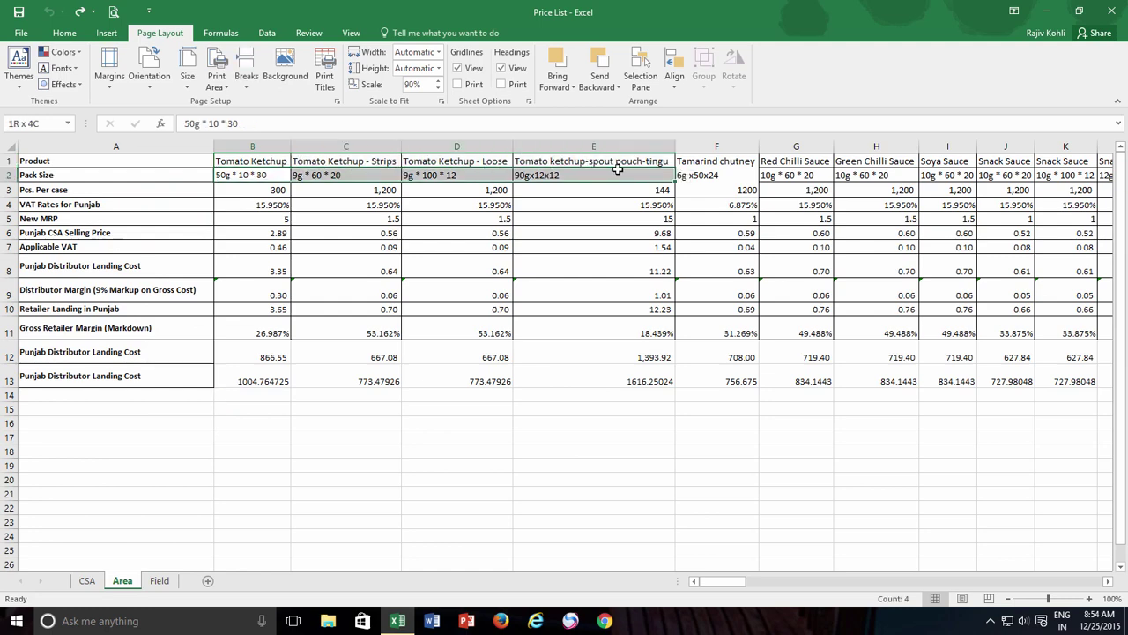
click(226, 160)
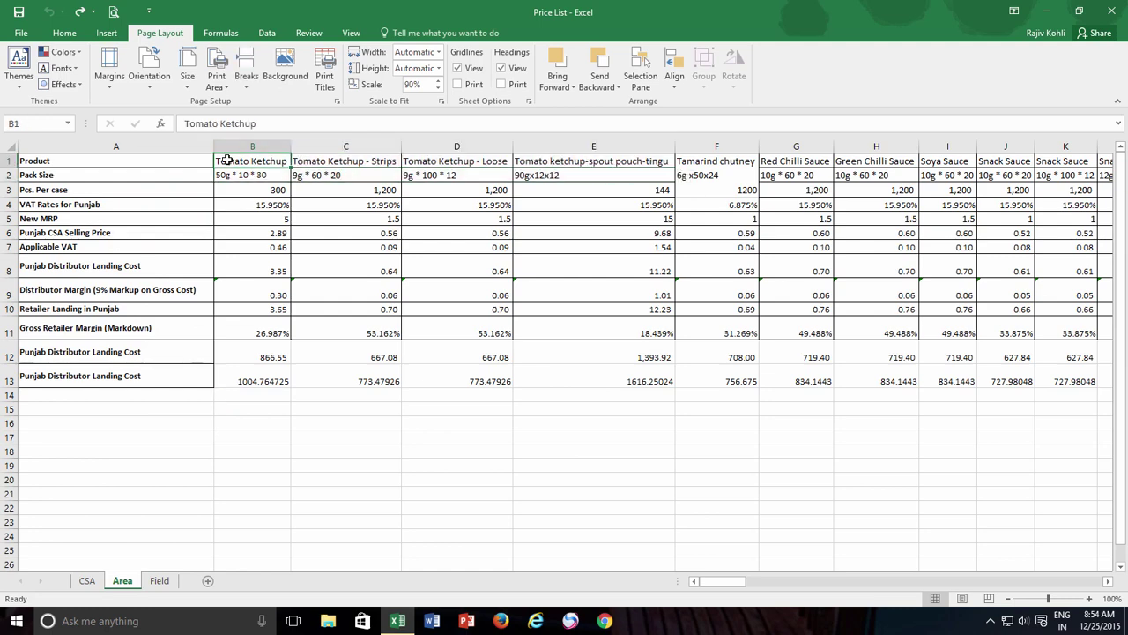
click(113, 12)
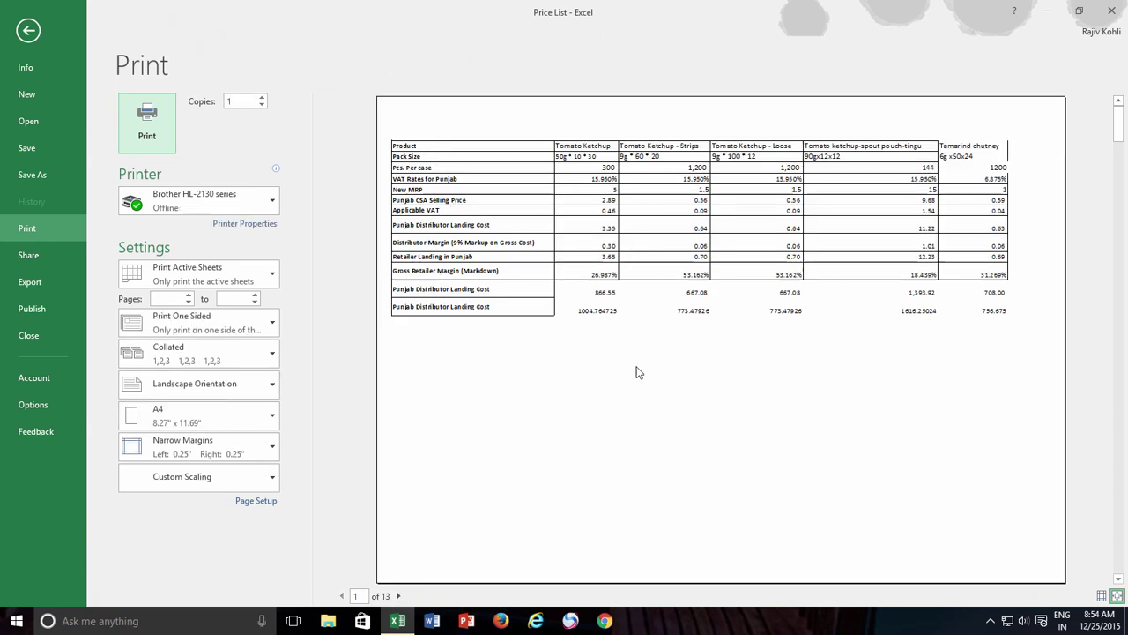
click(1118, 579)
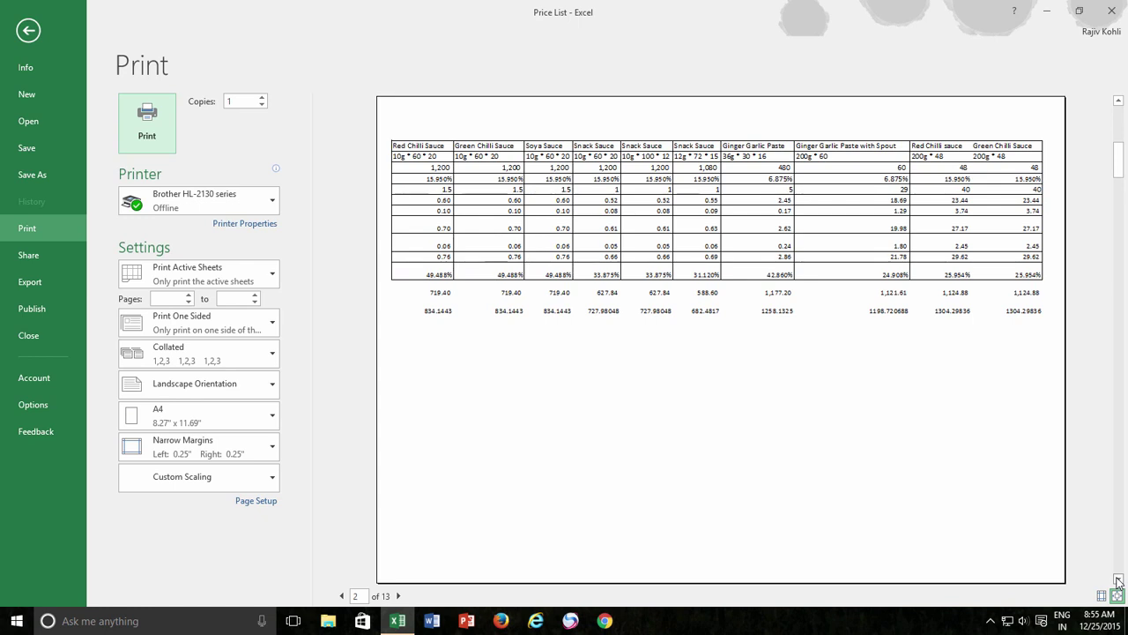
click(1117, 579)
click(1117, 579)
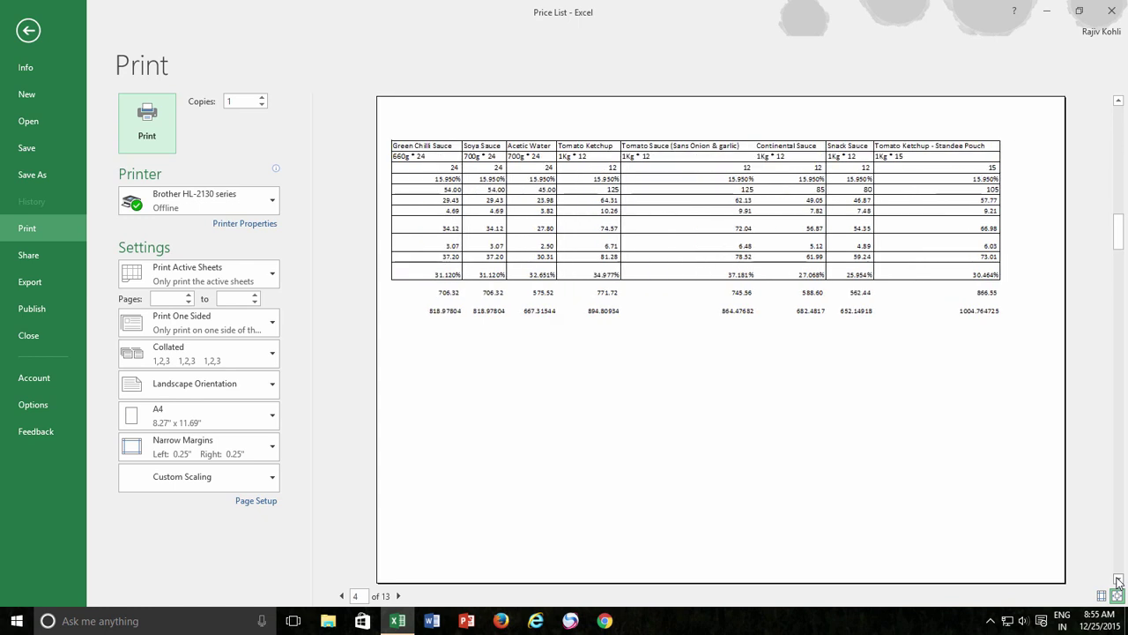
click(1118, 579)
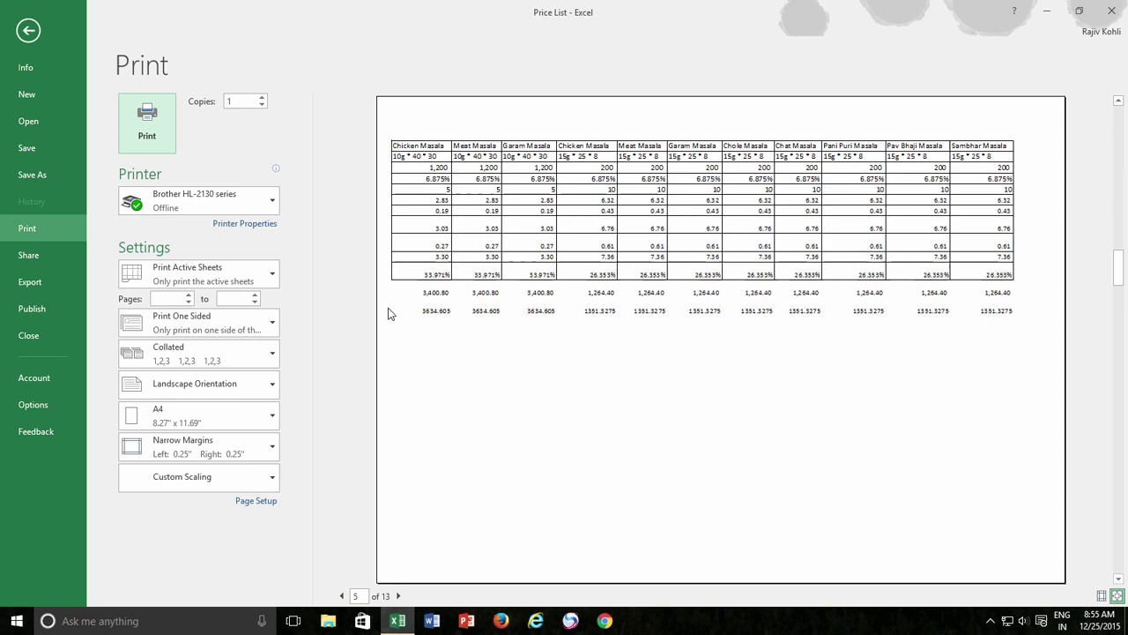
click(31, 31)
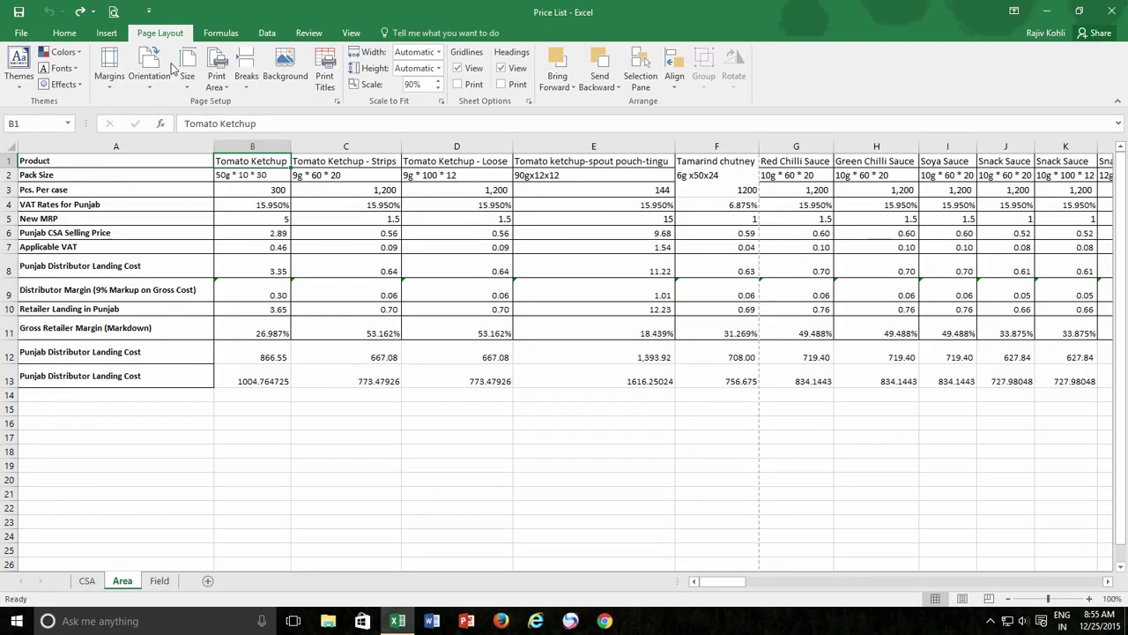
- Set the Area sheet's Columns to repeat at left to $A:$A and confirm
click(324, 79)
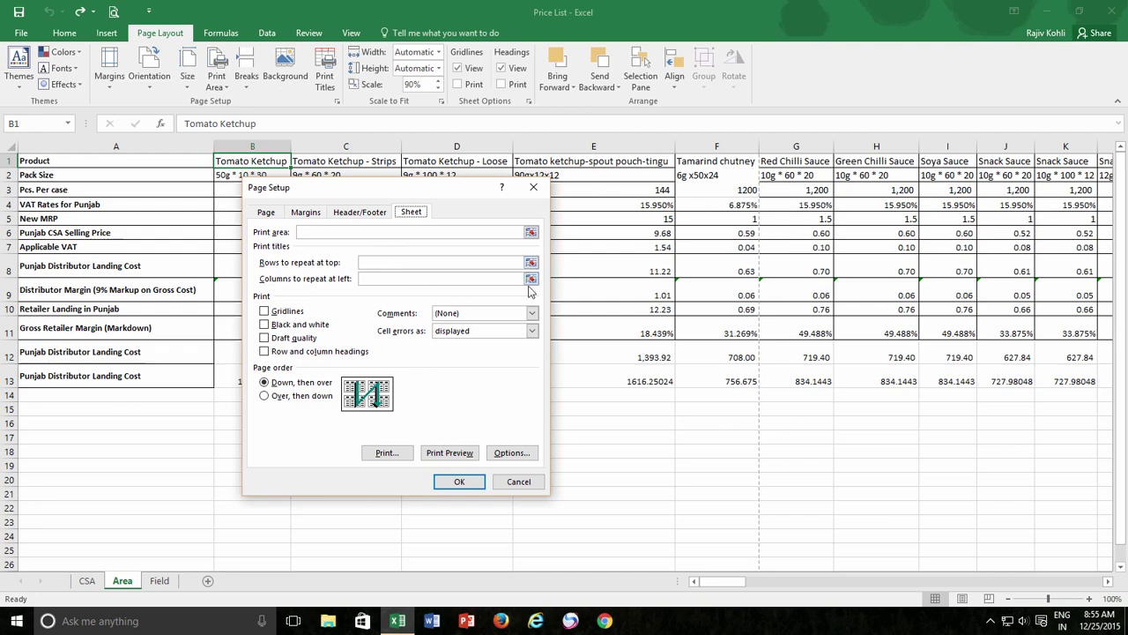
click(531, 279)
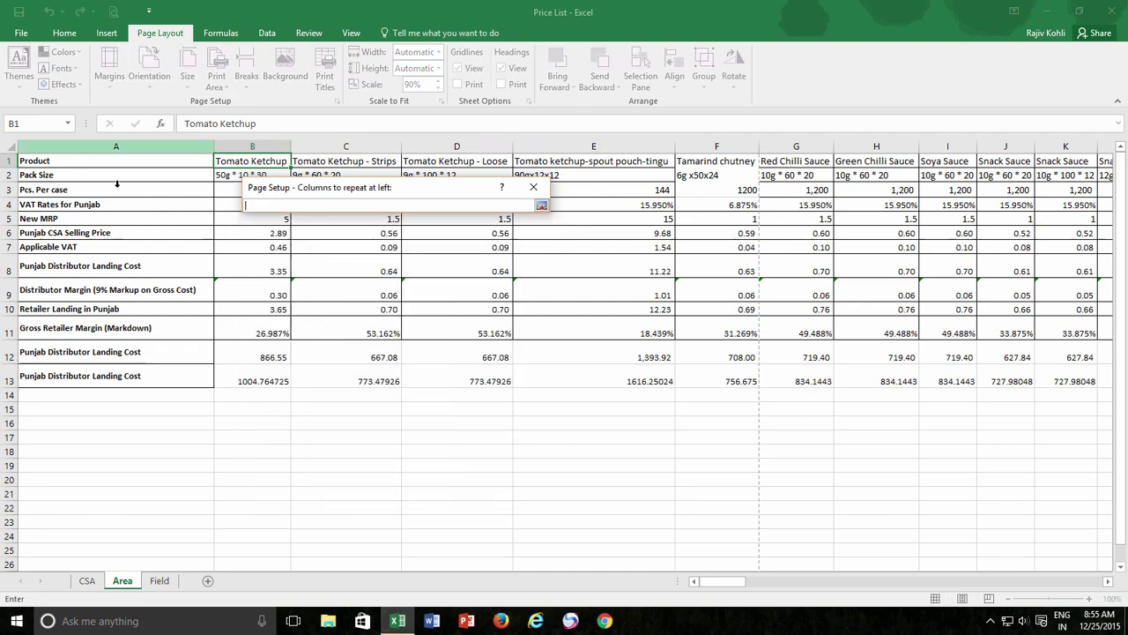
click(107, 146)
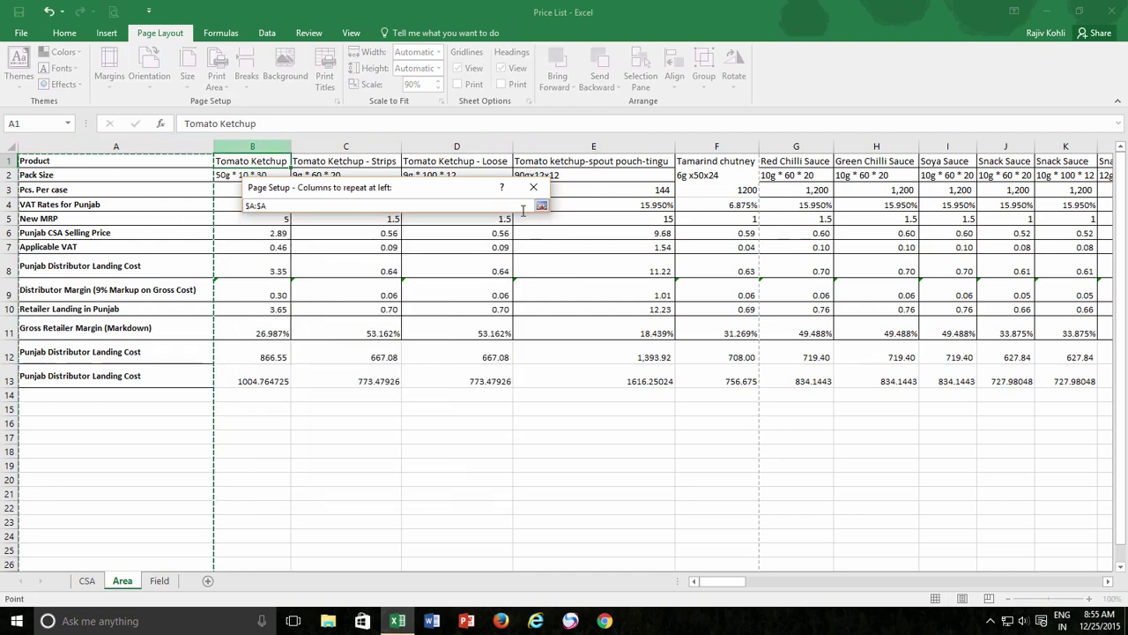
click(541, 207)
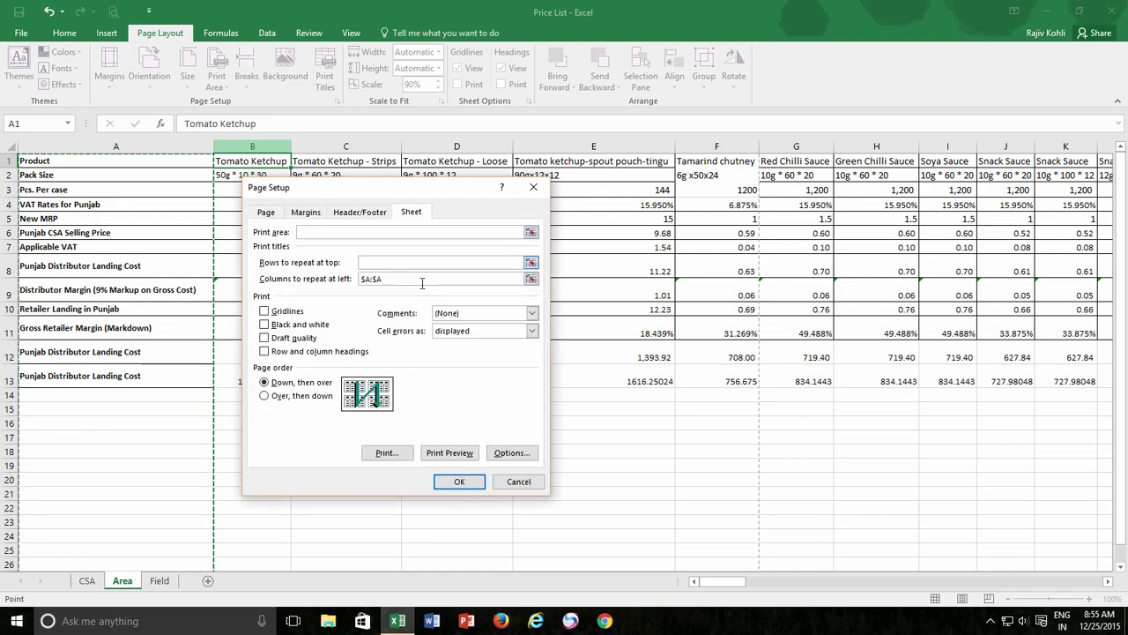
click(448, 482)
- Page through the Area print preview to confirm the column A labels repeat, then exit
click(113, 13)
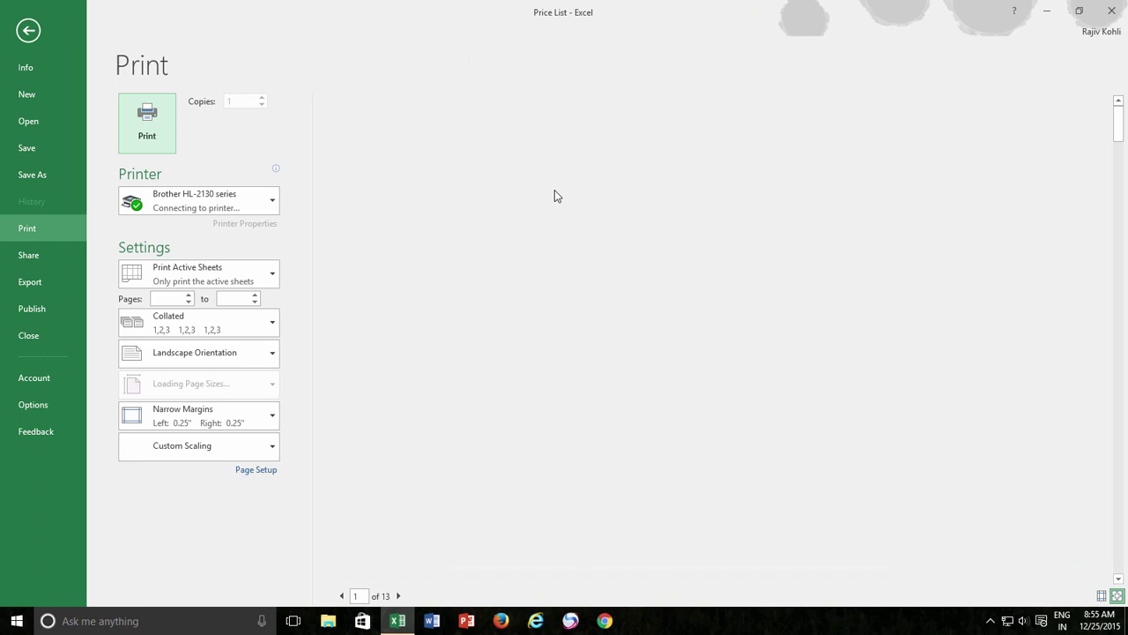
scroll(699, 258, down, 1)
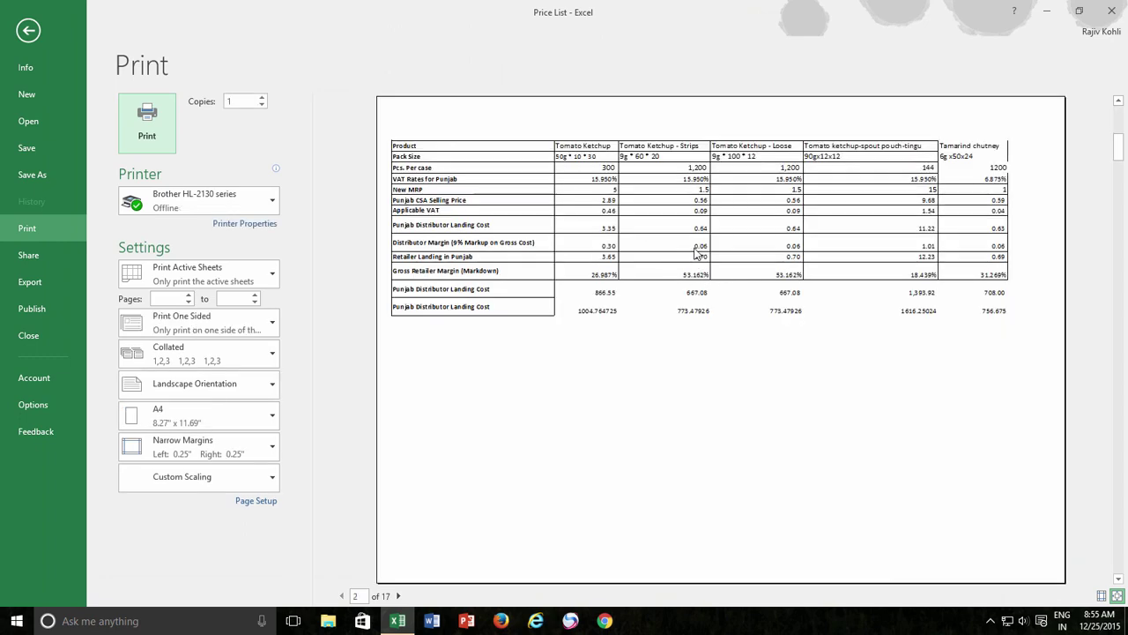
click(1118, 579)
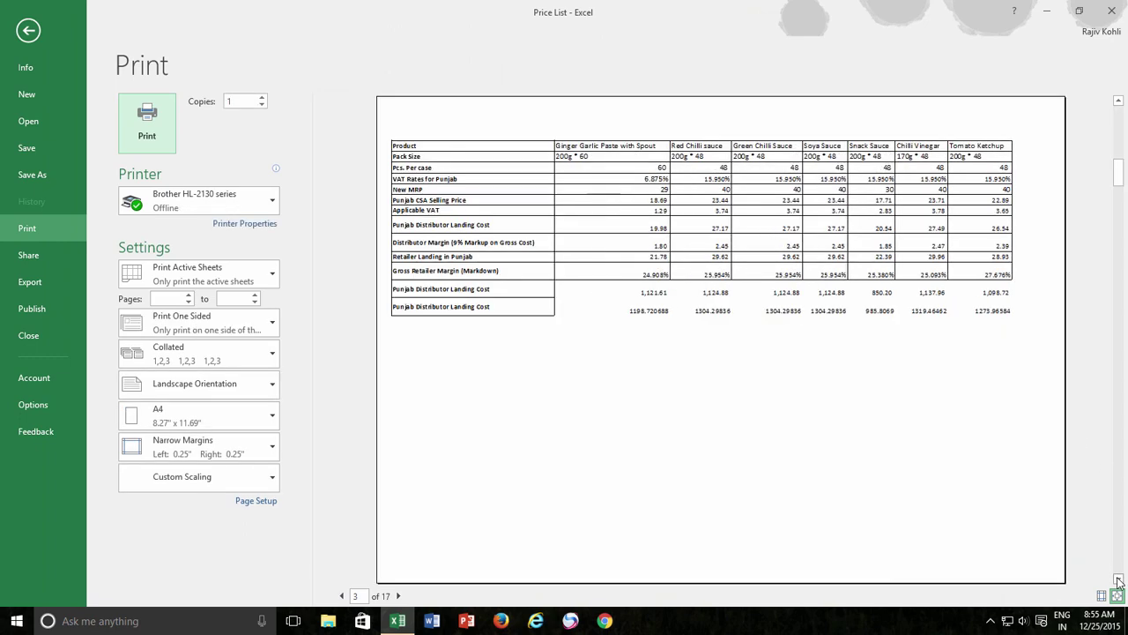
click(1117, 580)
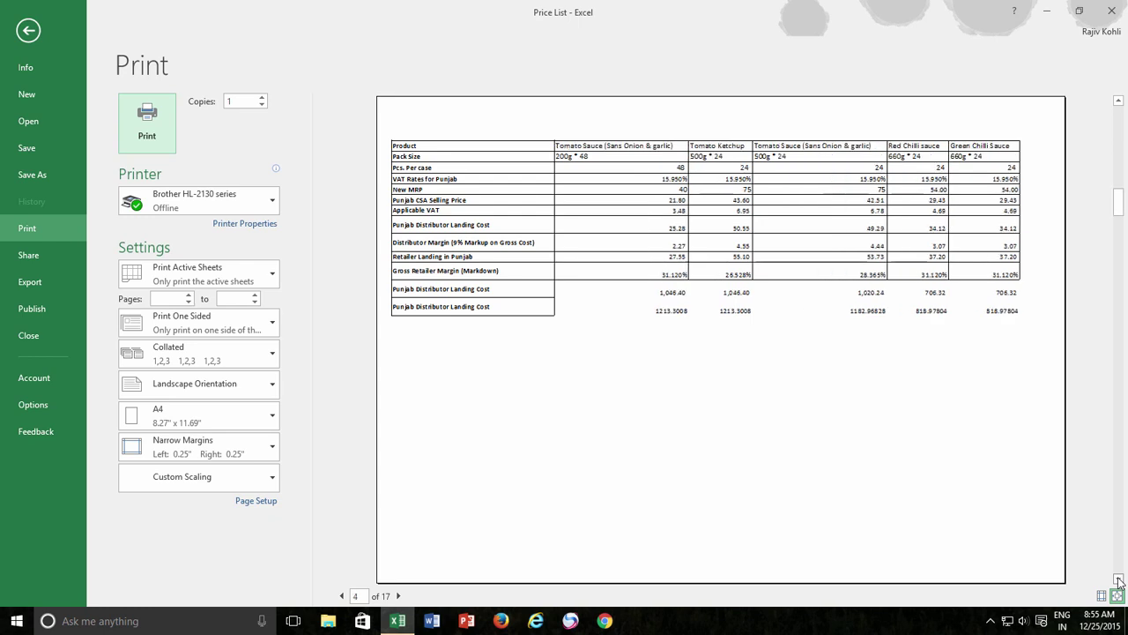
click(1117, 580)
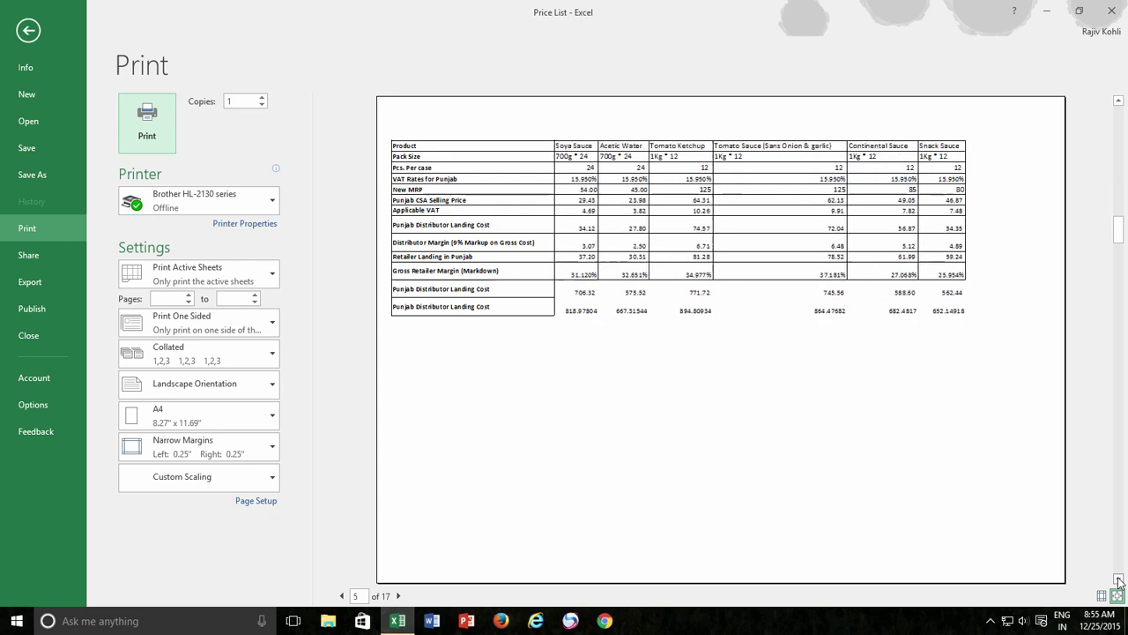
click(1117, 580)
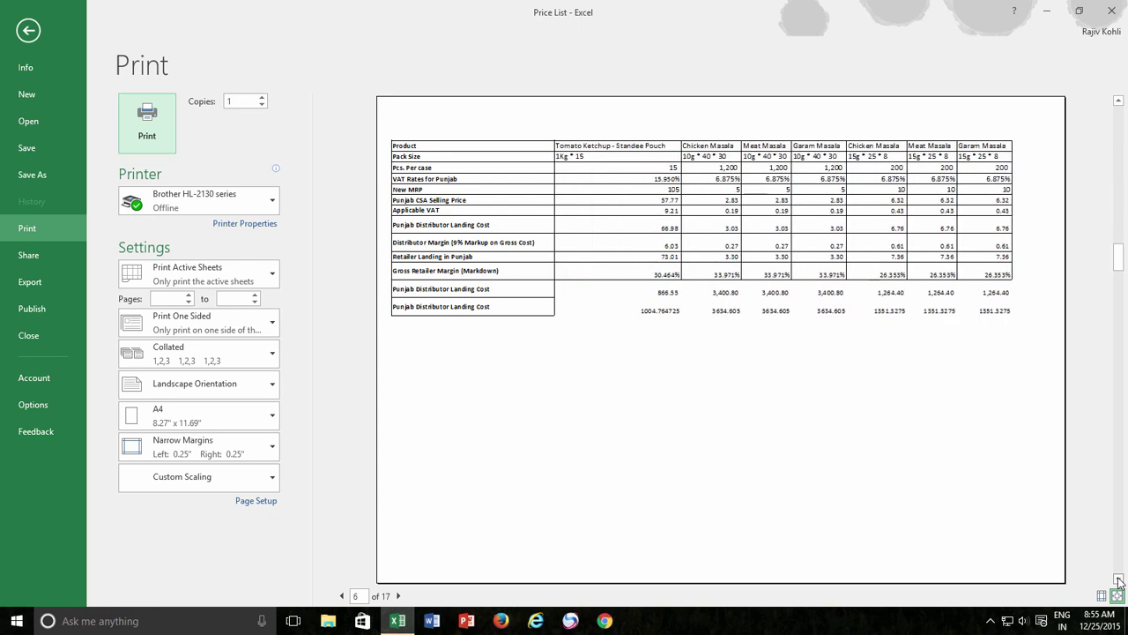
click(1118, 580)
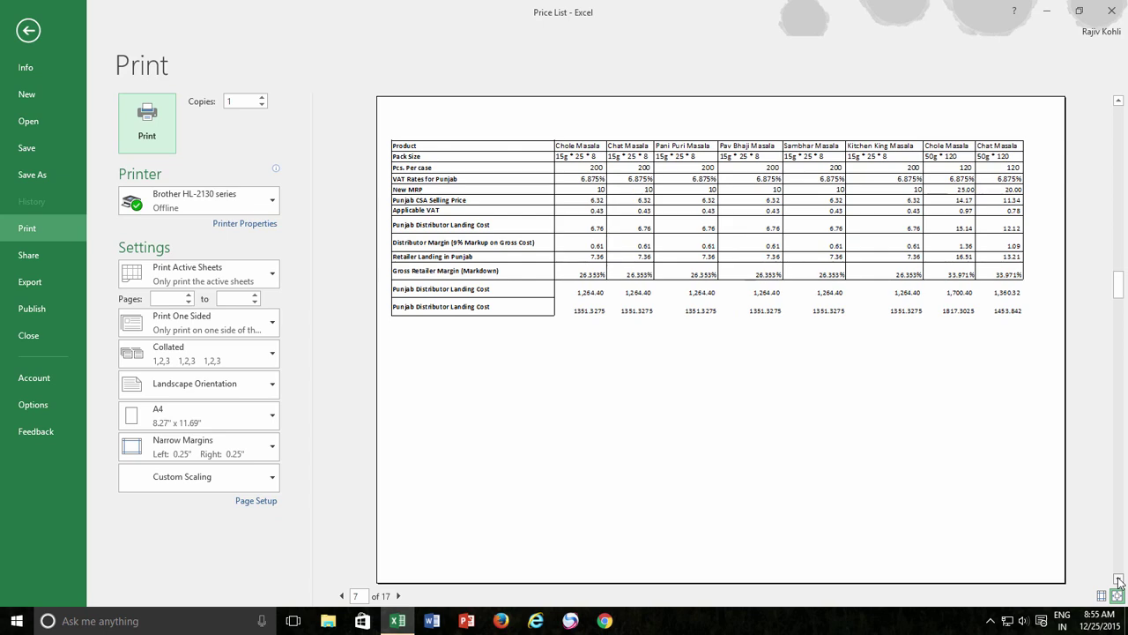
click(1117, 580)
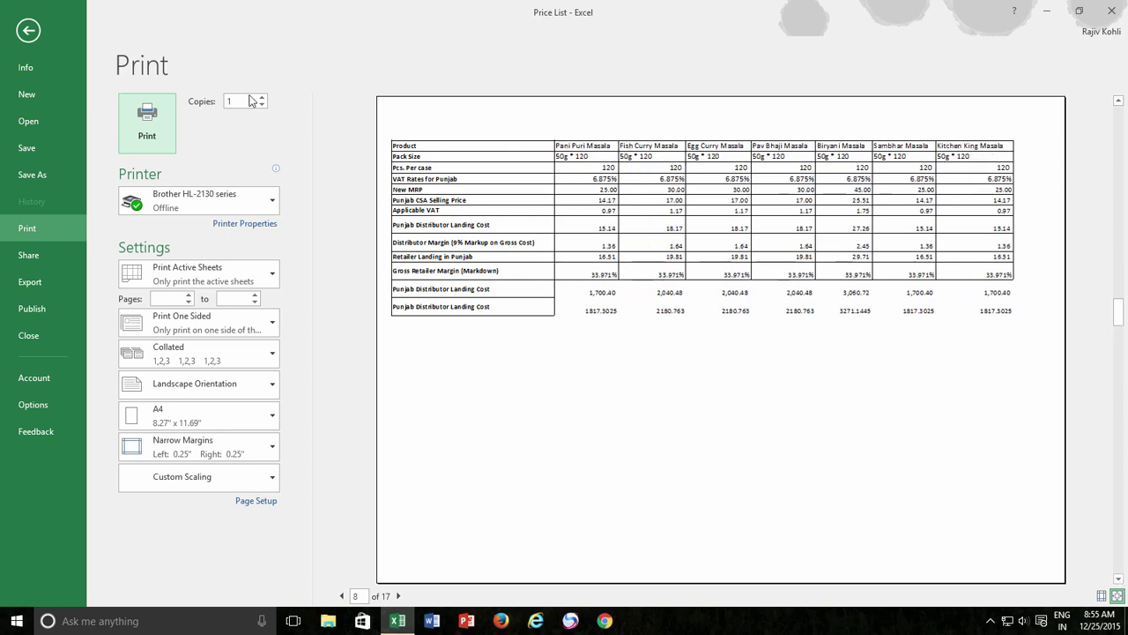
click(31, 29)
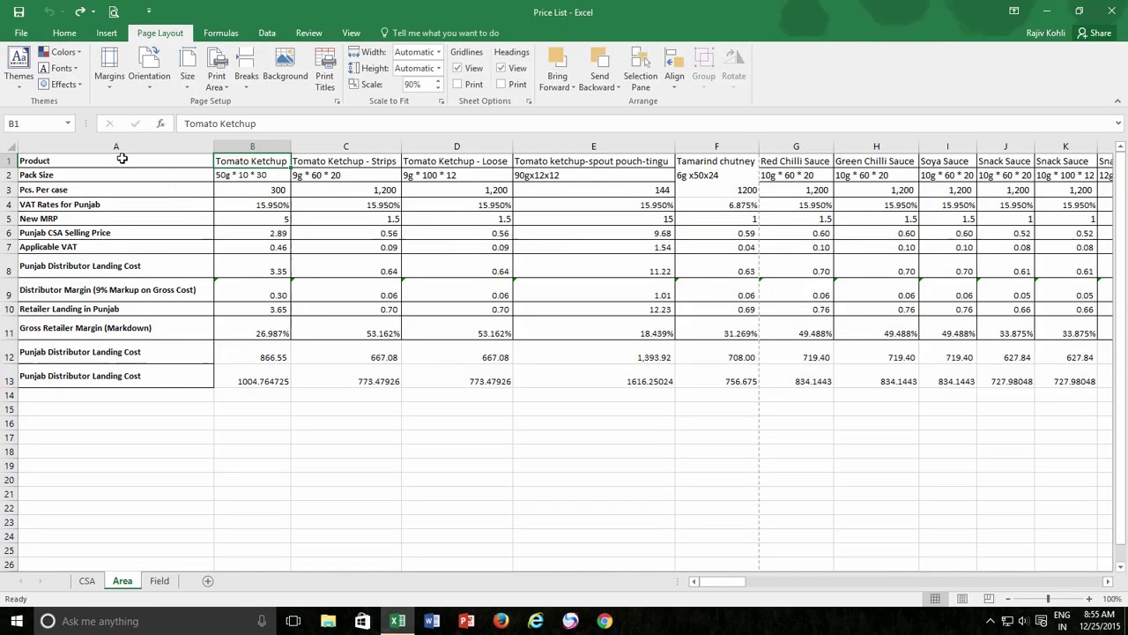